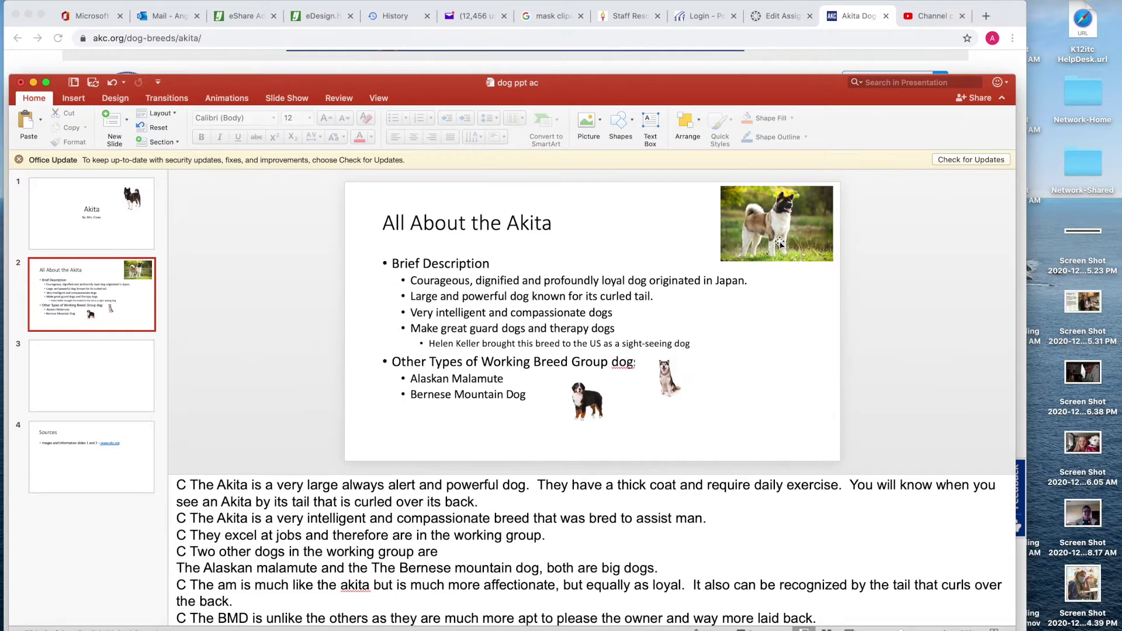
- Check the Dog PowerPoint add-on instructions in Canvas, then view the AKC Akita breed page
left_click(769, 21)
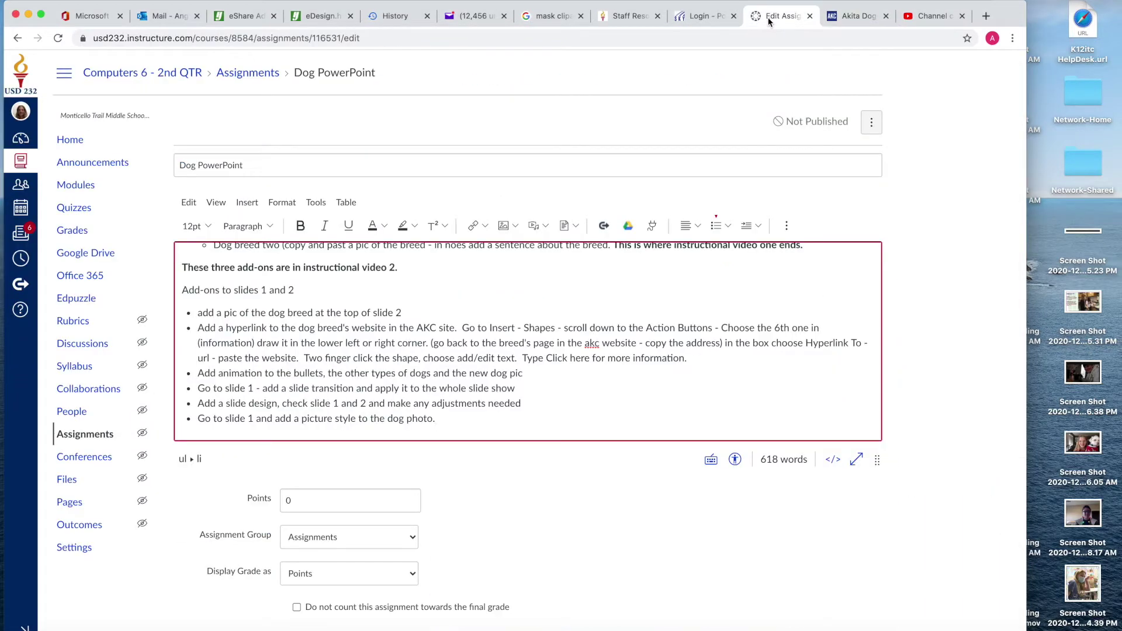
left_click(849, 20)
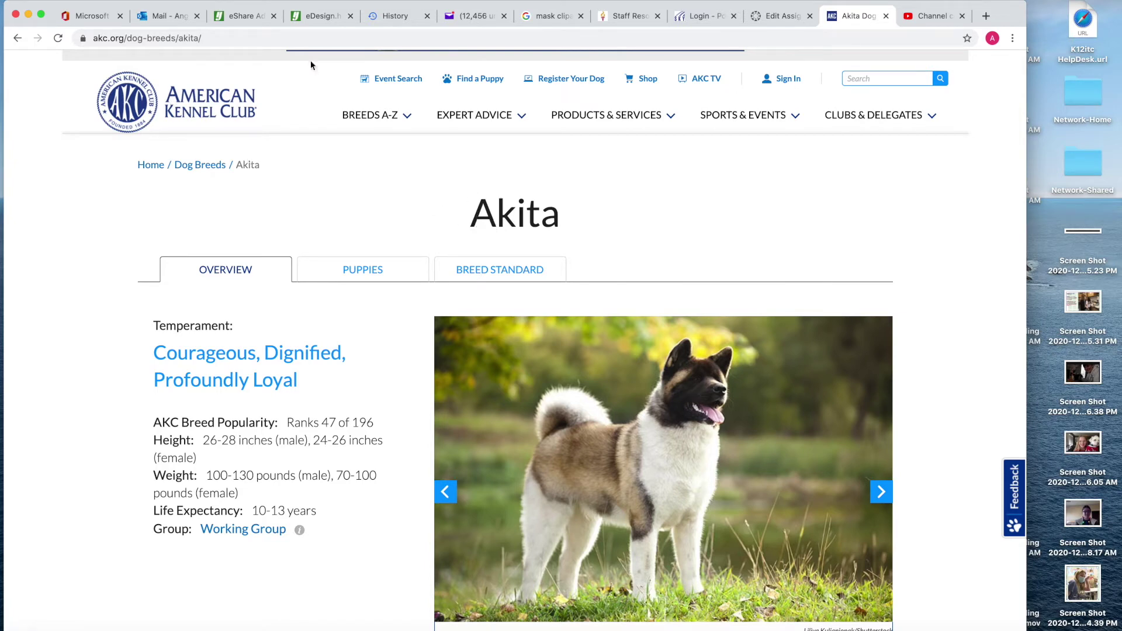
- Copy the AKC Akita page URL and return to the 'dog ppt ac' deck
left_click_drag(202, 38, 83, 39)
key("super+c")
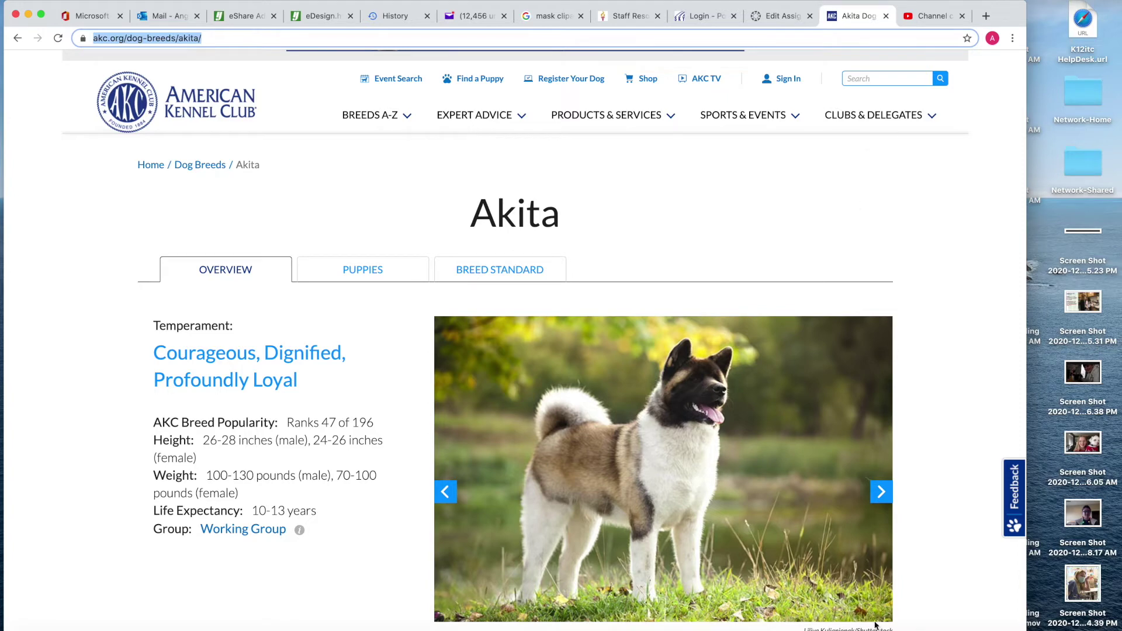
left_click(851, 629)
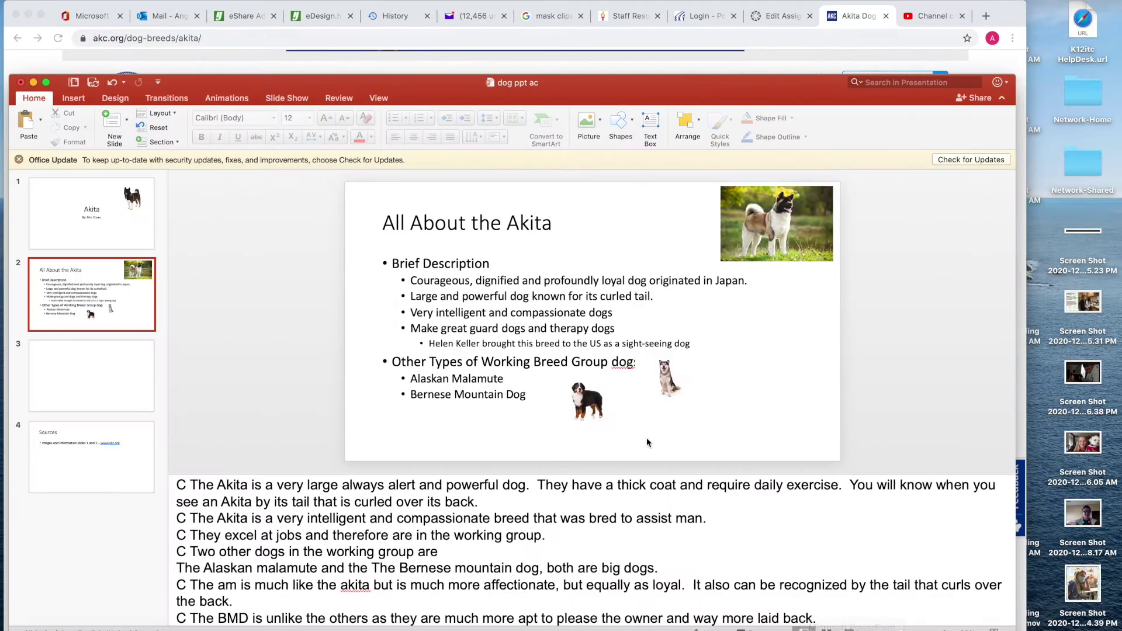
- Pick the Information action button (6th) from the Shapes gallery's Action Buttons section
left_click(72, 98)
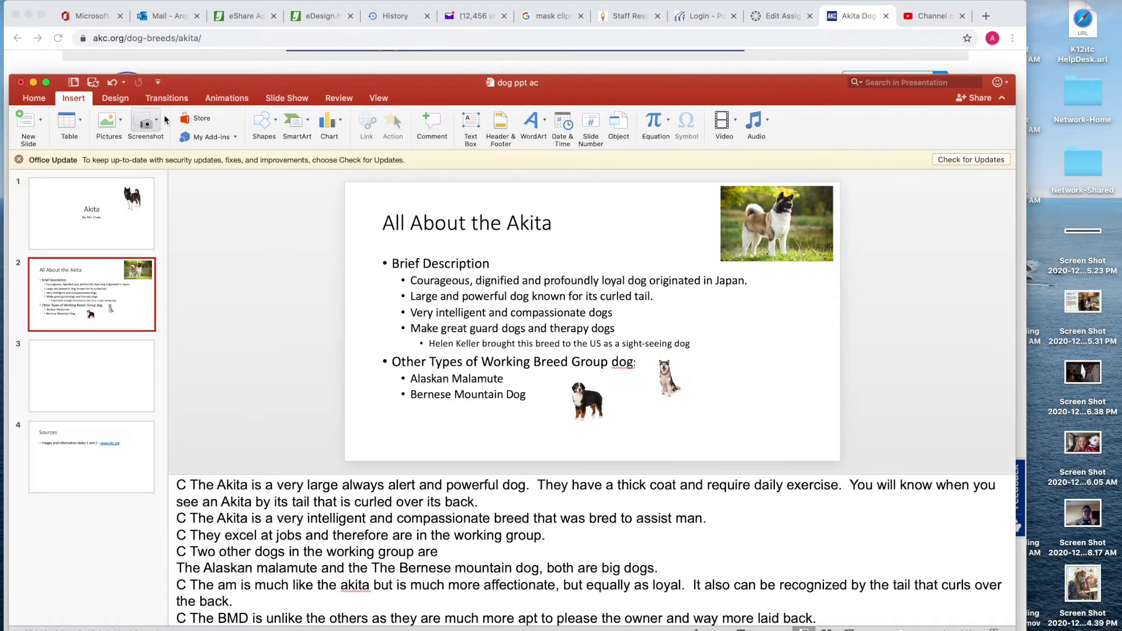
left_click(262, 121)
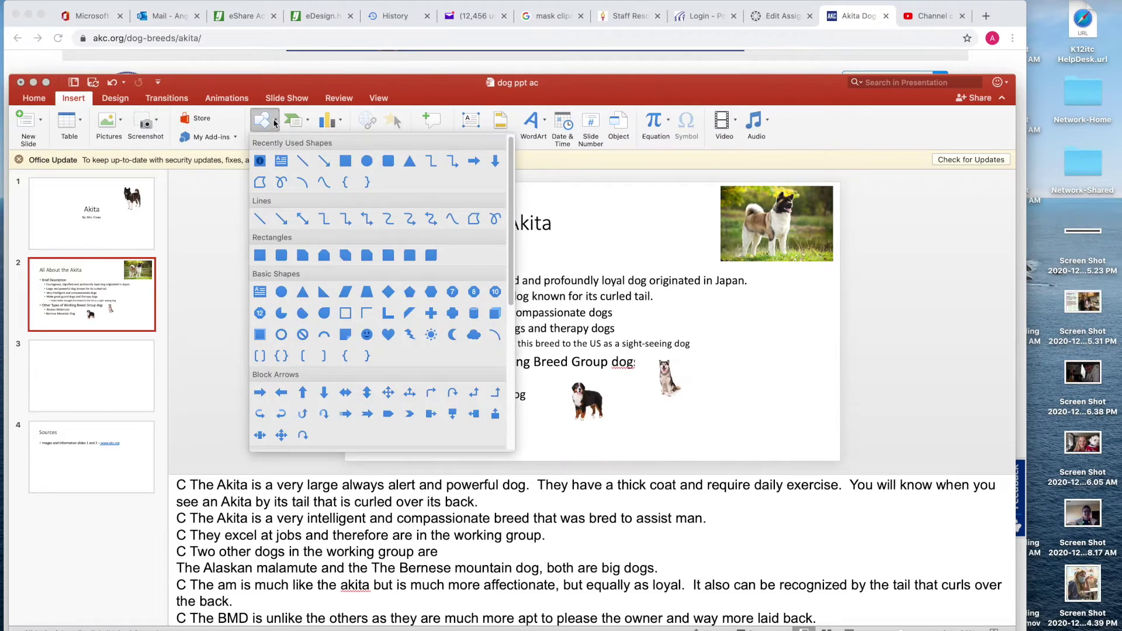
scroll(274, 395, "down", 3)
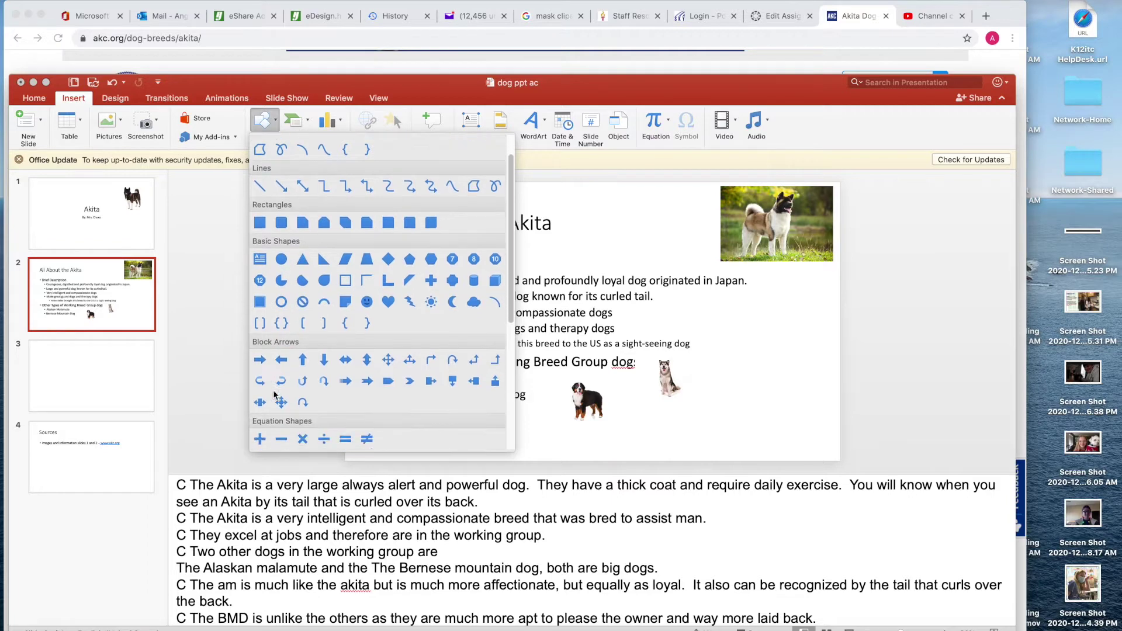
scroll(274, 396, "down", 6)
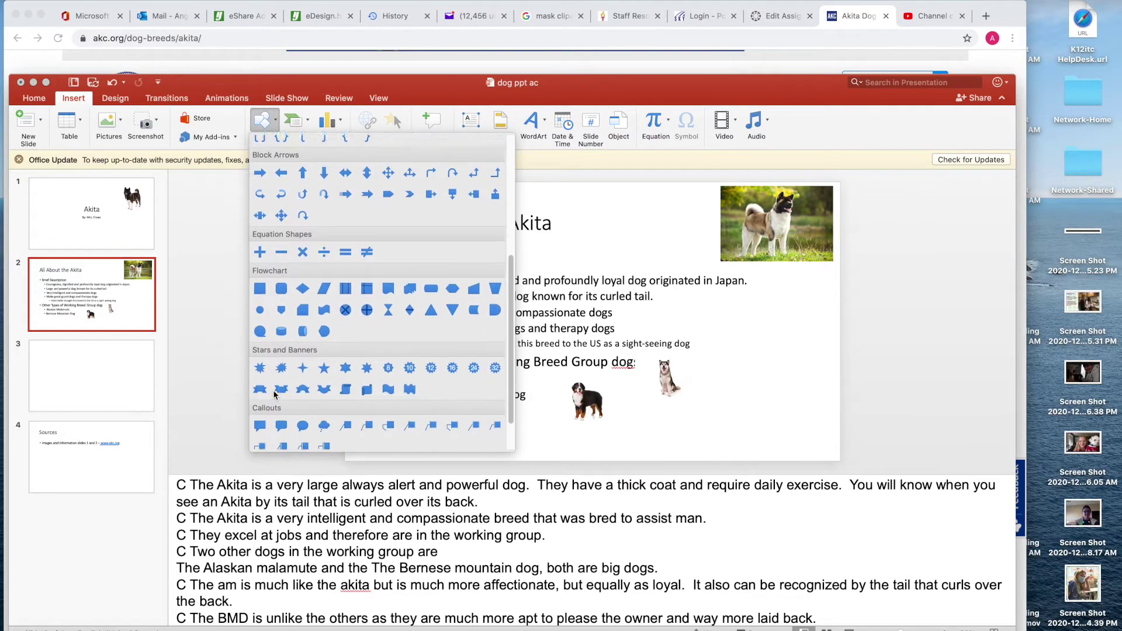
scroll(274, 395, "down", 2)
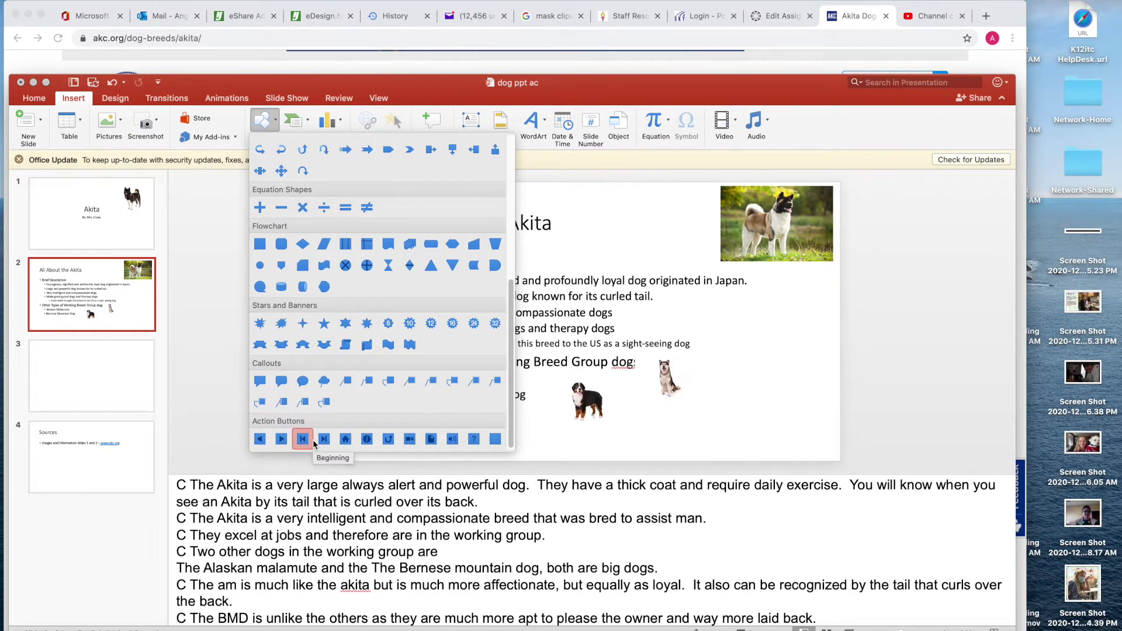
left_click(367, 440)
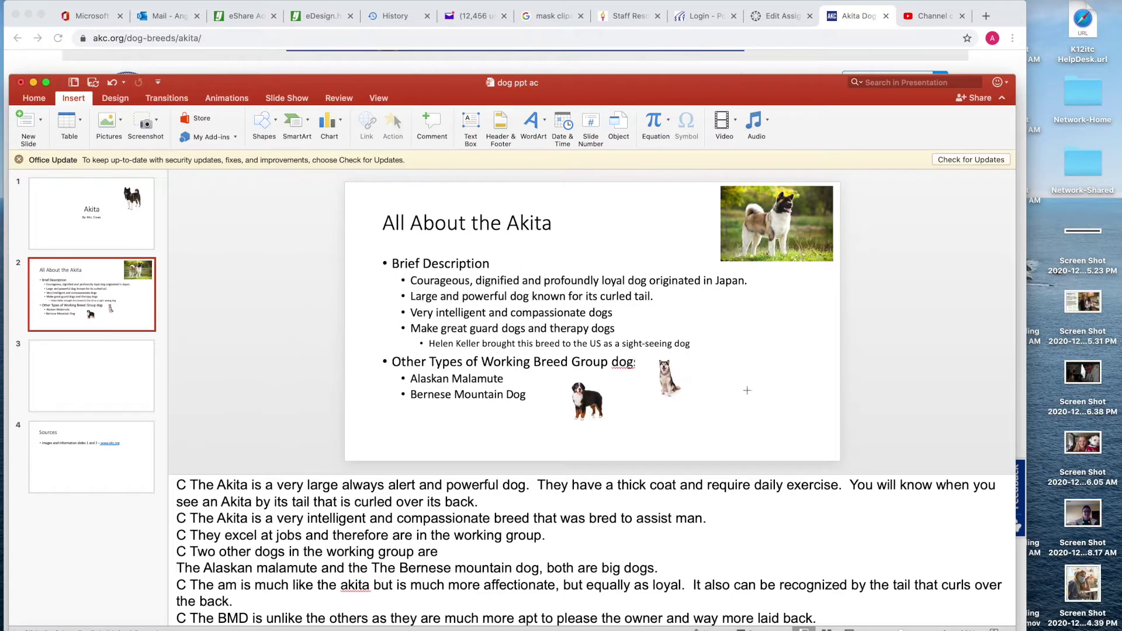
mouse_move(784, 398)
left_mouse_down()
mouse_move(821, 459)
mouse_move(836, 453)
left_mouse_up()
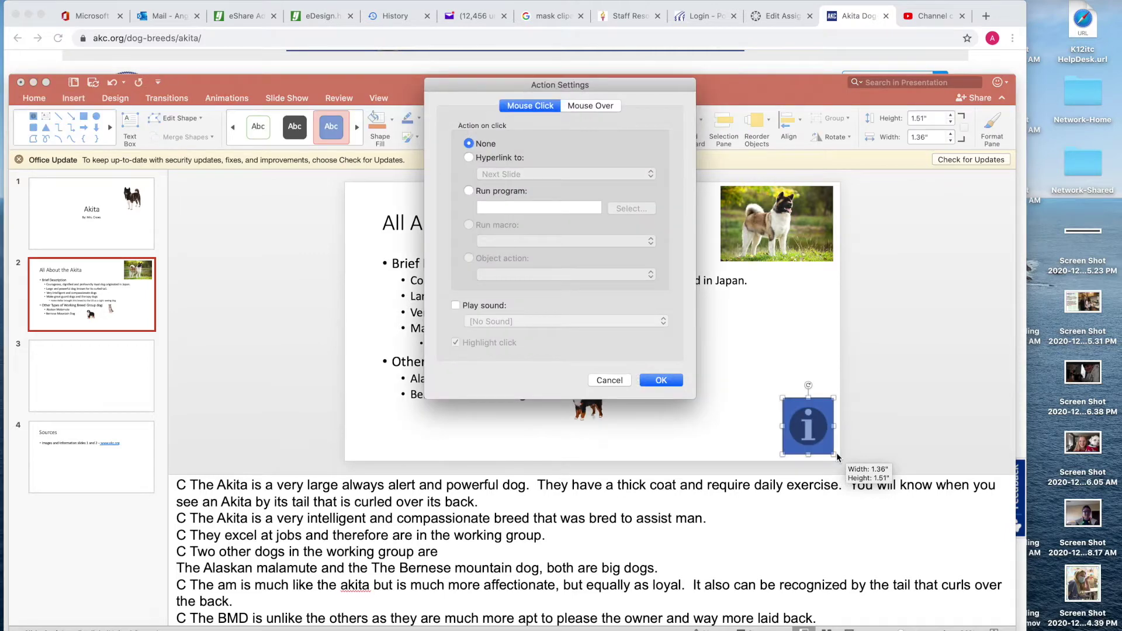
left_click(469, 158)
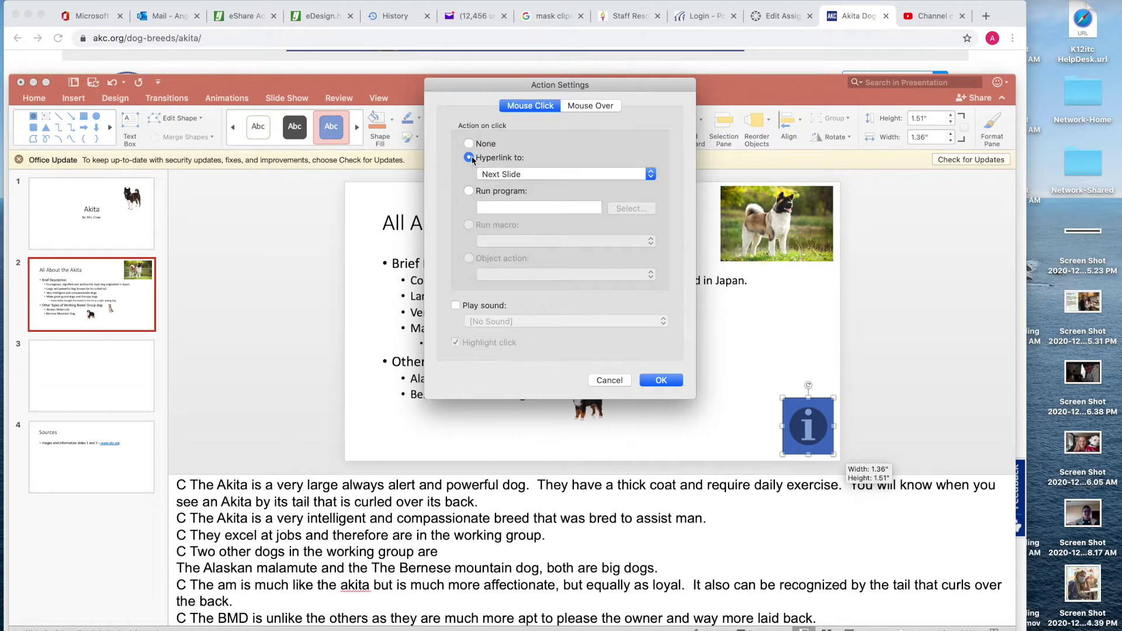
left_click(651, 175)
left_click(651, 175)
left_click(651, 176)
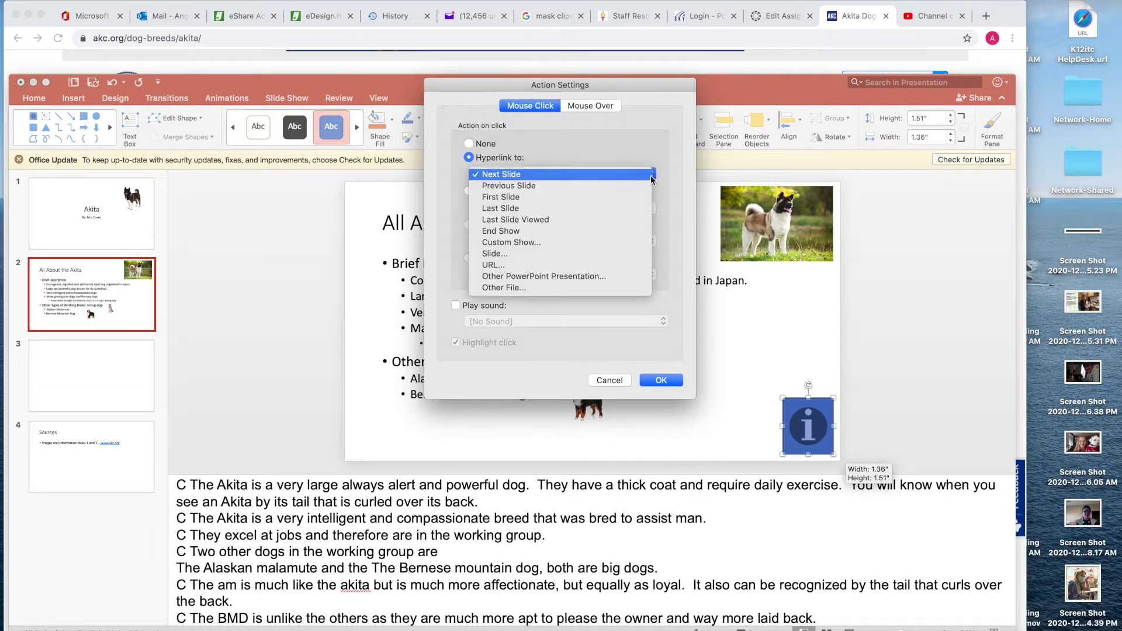
left_click(582, 265)
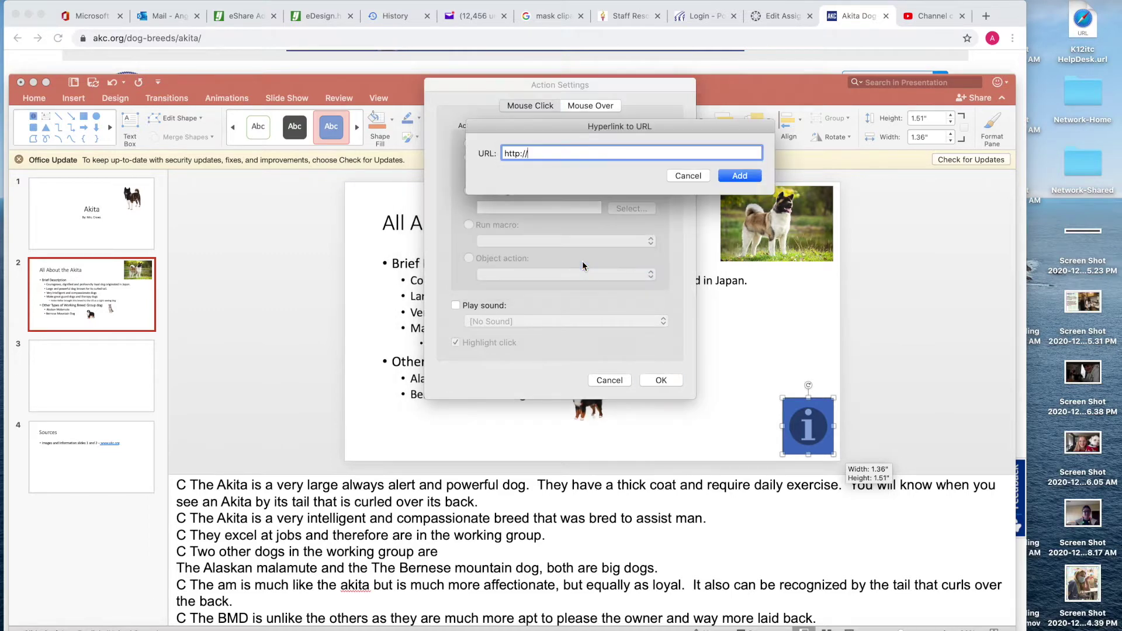
left_click_drag(528, 153, 467, 151)
key("BackSpace")
key("super+v")
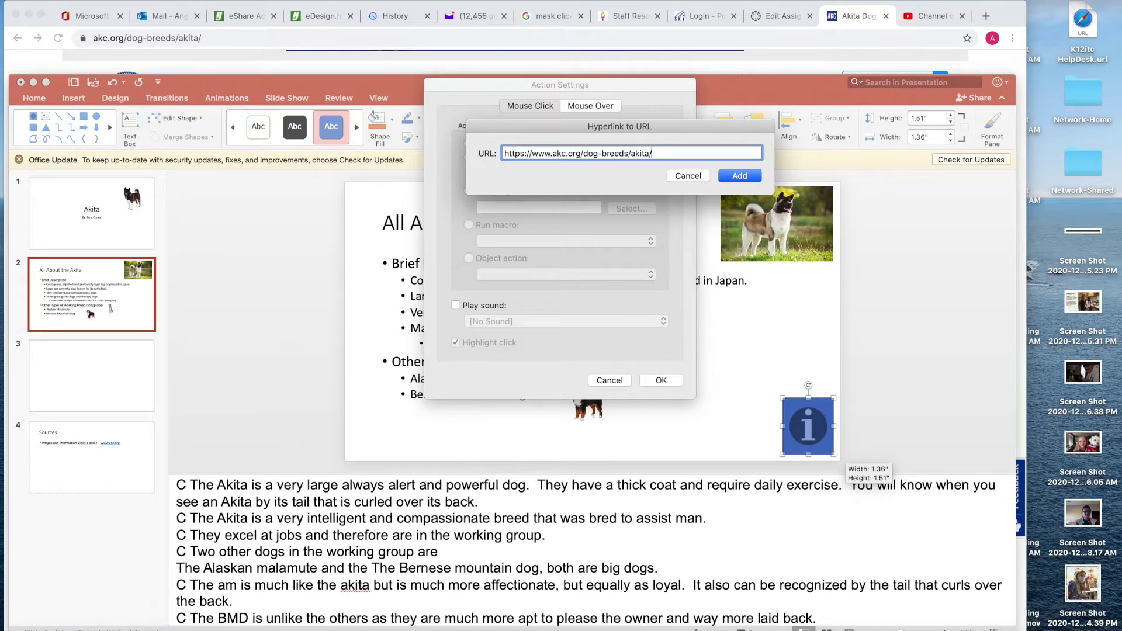
left_click(739, 176)
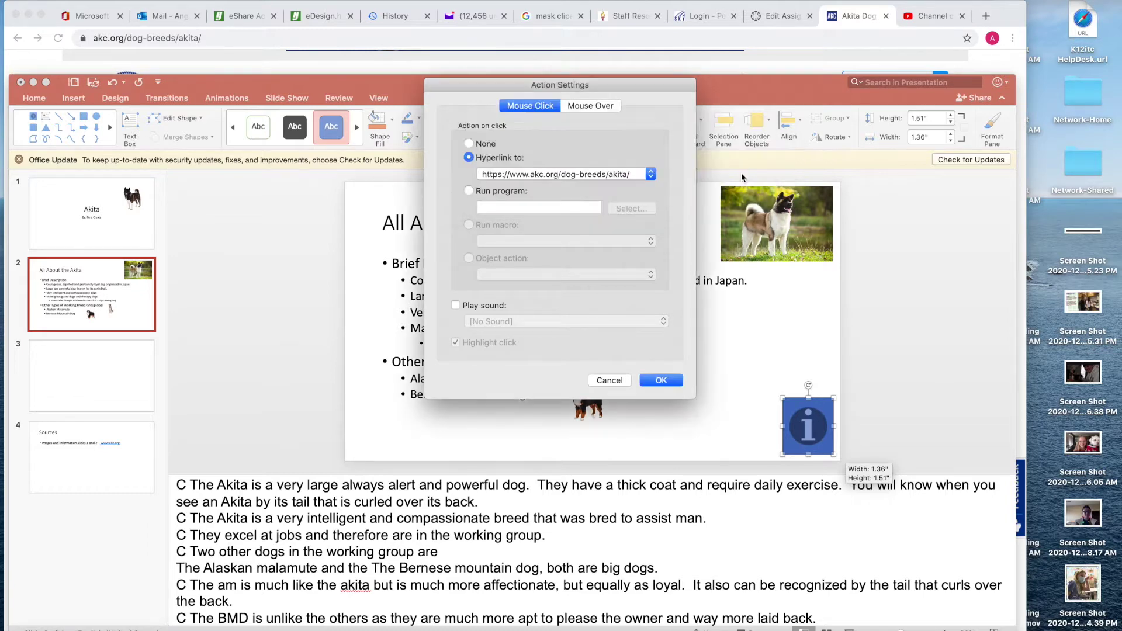
left_click(660, 382)
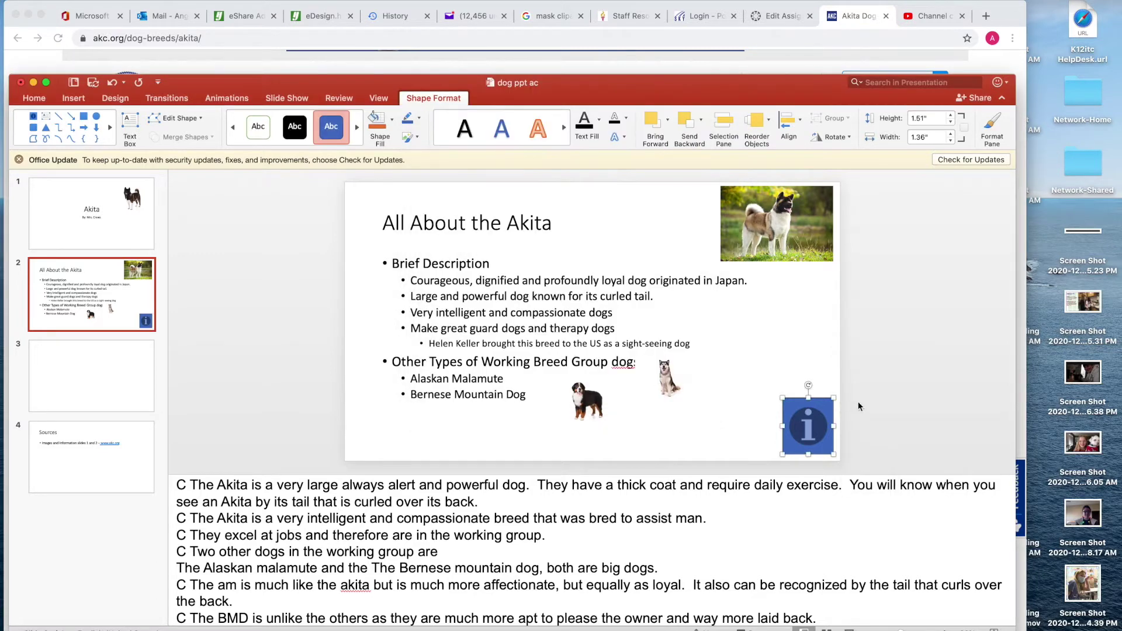
- Type the label 'Click here formore information' into the button and widen it to fit
right_click(811, 428)
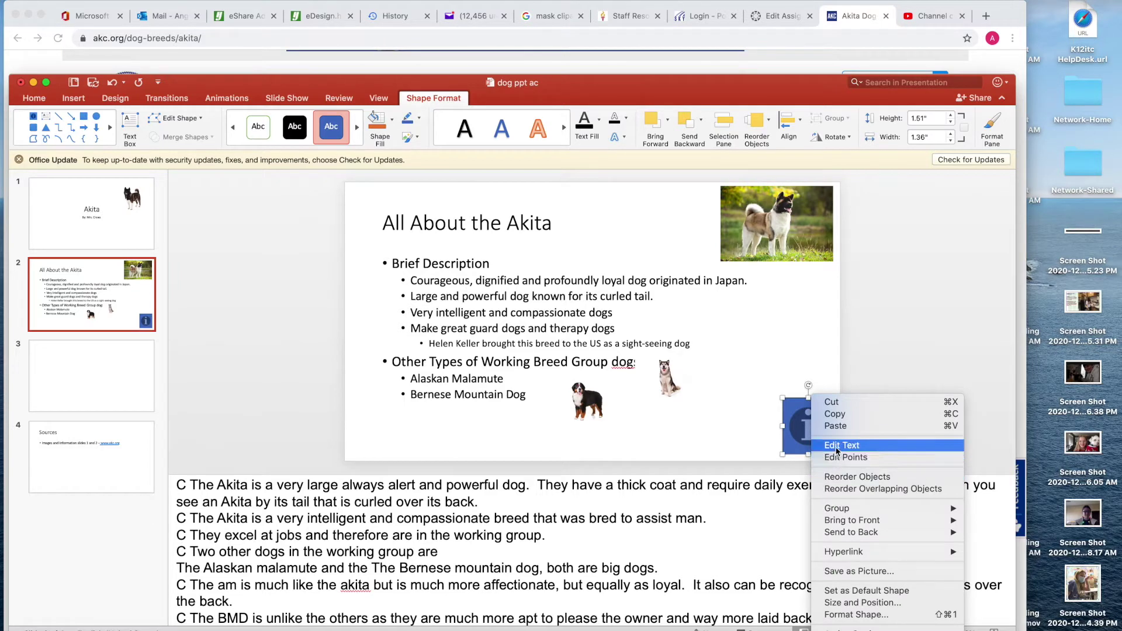
left_click(837, 445)
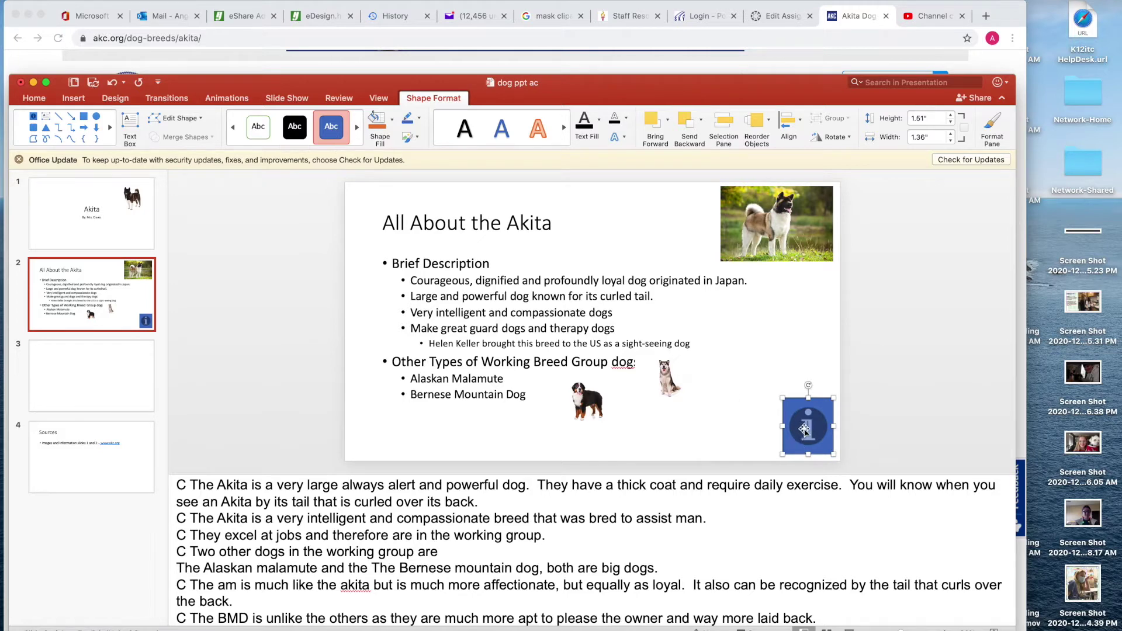
type("Click here formore information")
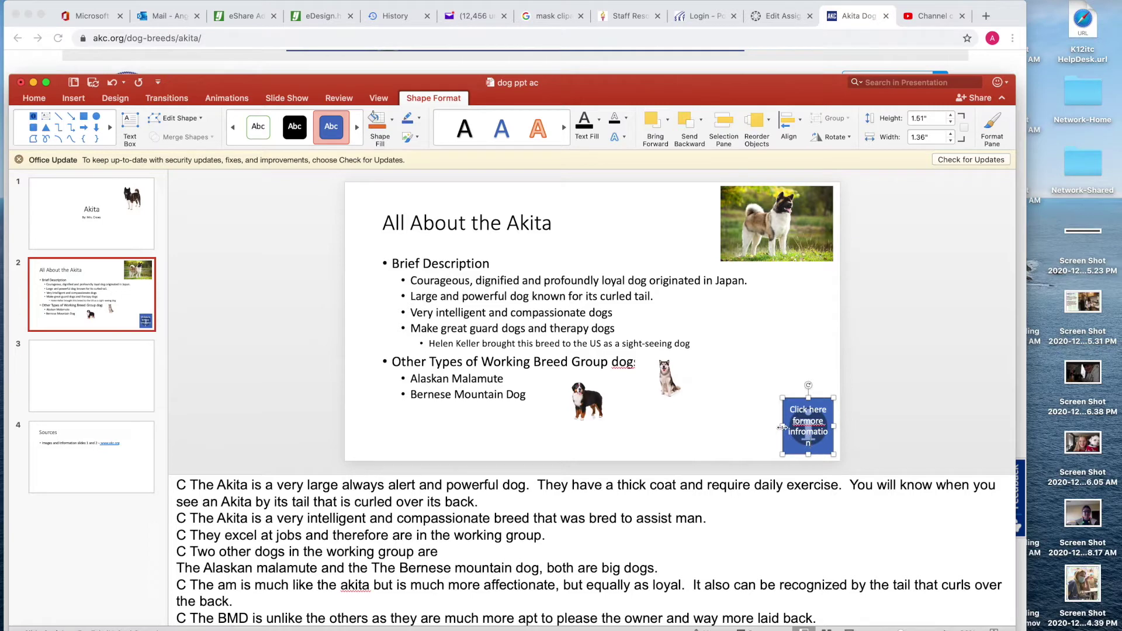
left_click_drag(781, 427, 773, 428)
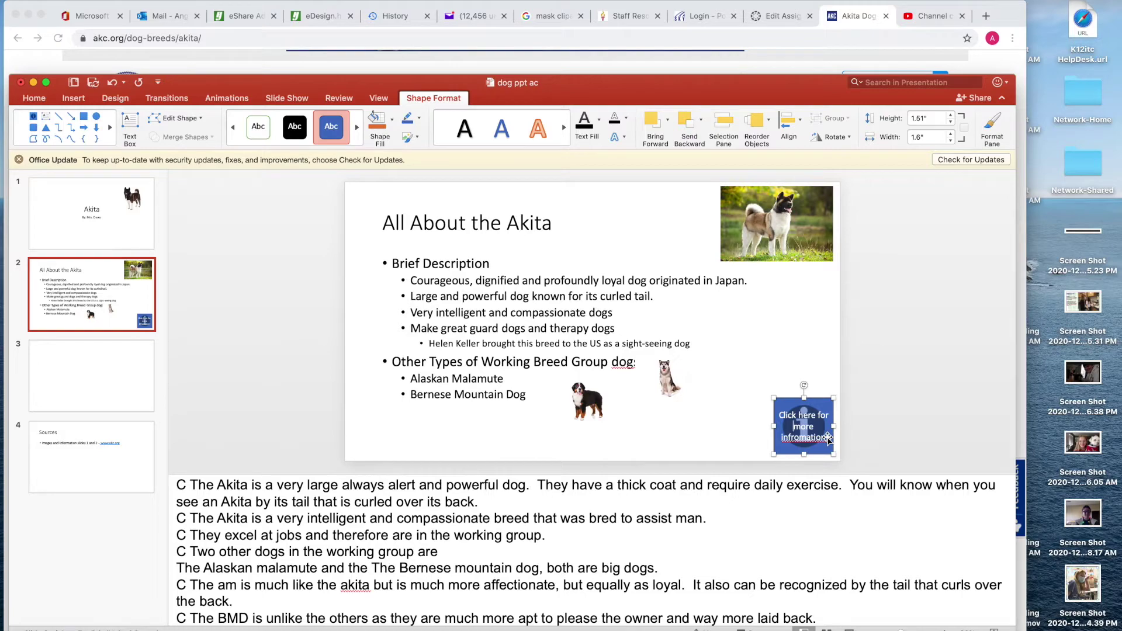
- Fix the typo so the button reads 'Click here for more information'
left_click(795, 437)
type("or")
key("Delete")
key("Delete")
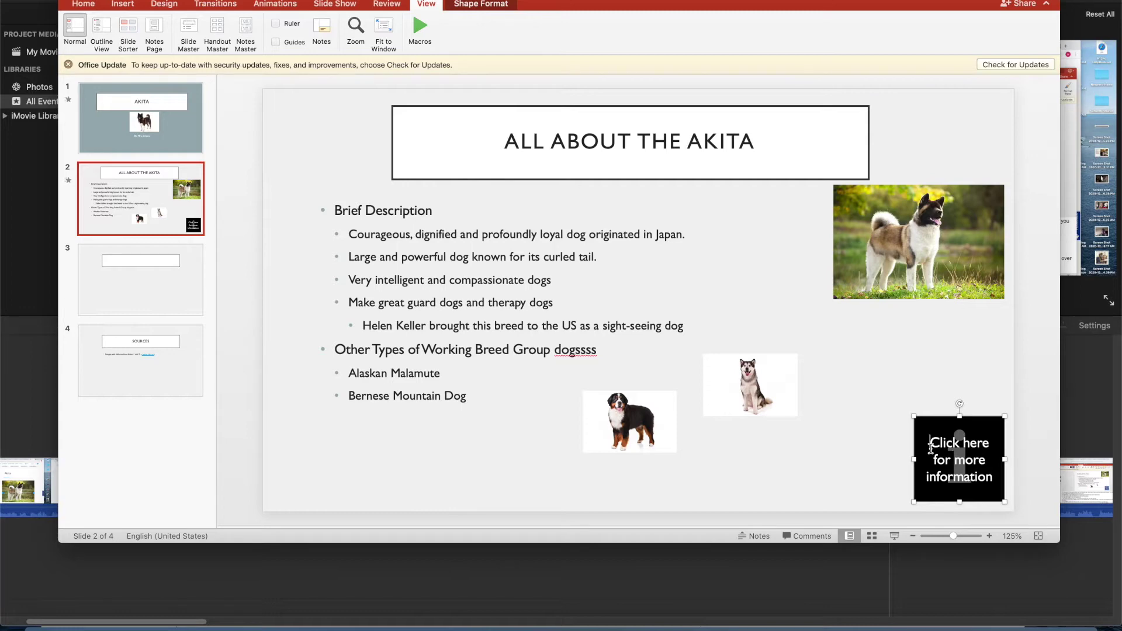
left_click(895, 536)
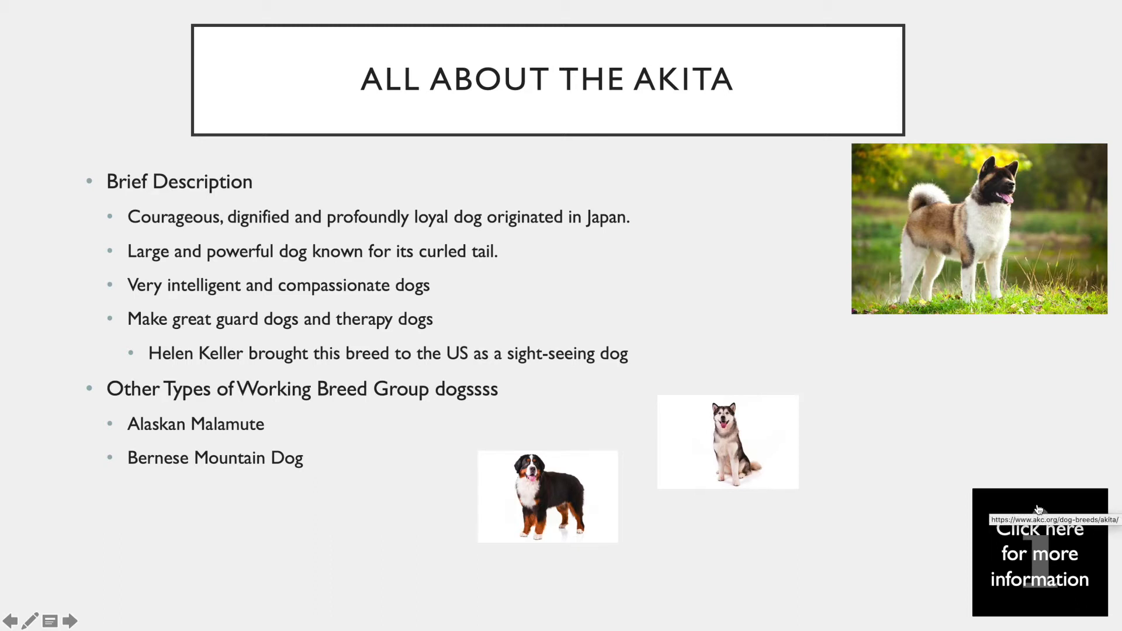
left_click(1038, 509)
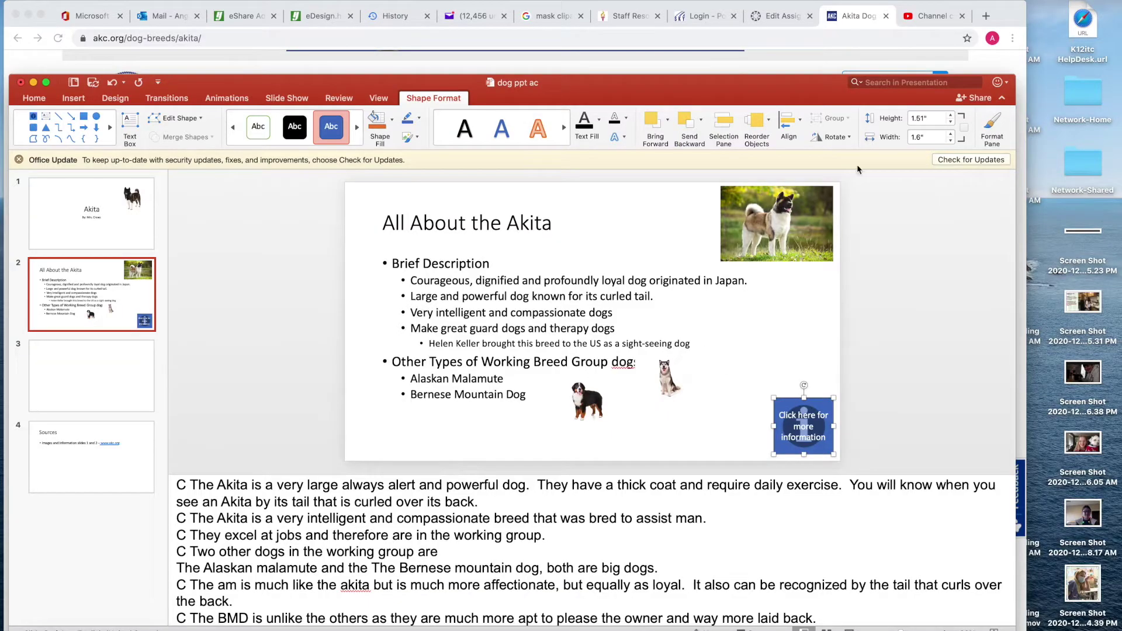
left_click(776, 18)
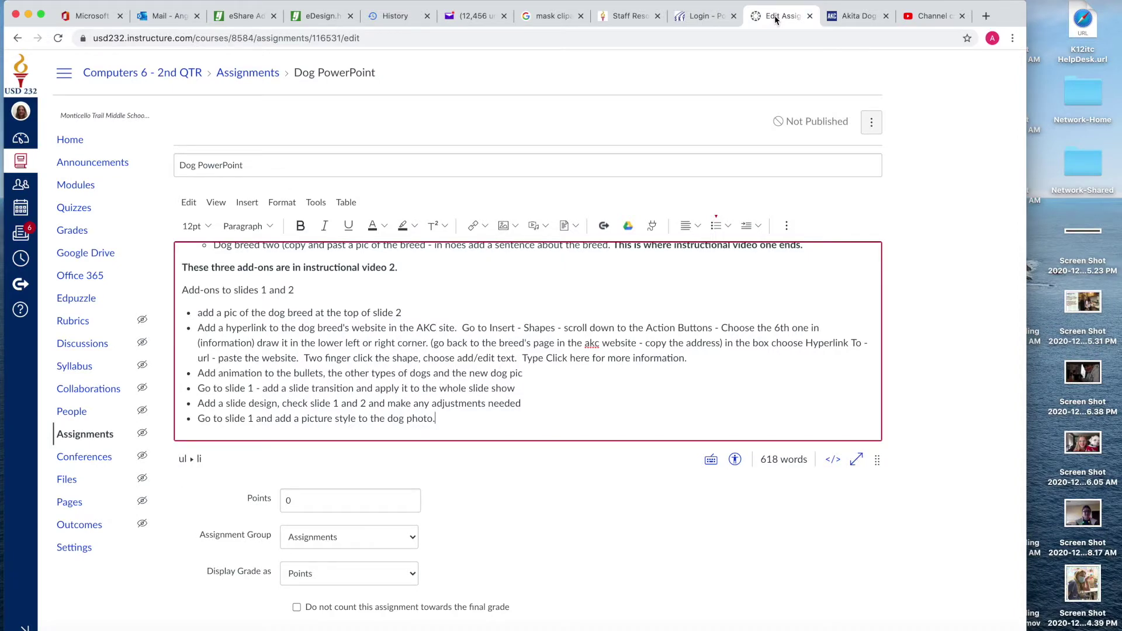
left_click(840, 20)
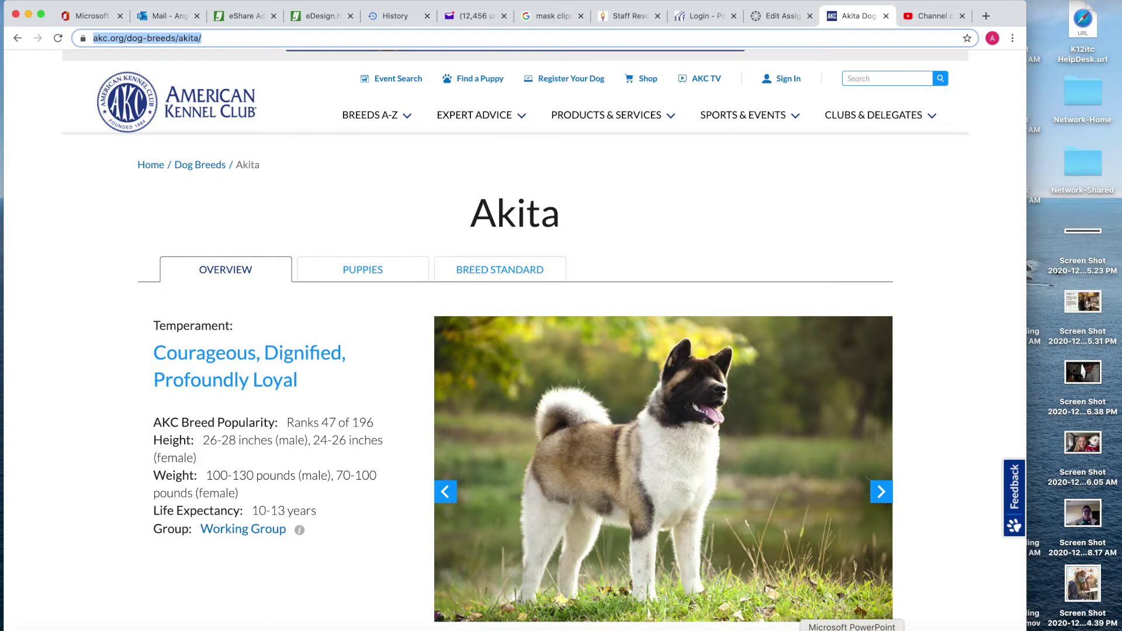
left_click(851, 629)
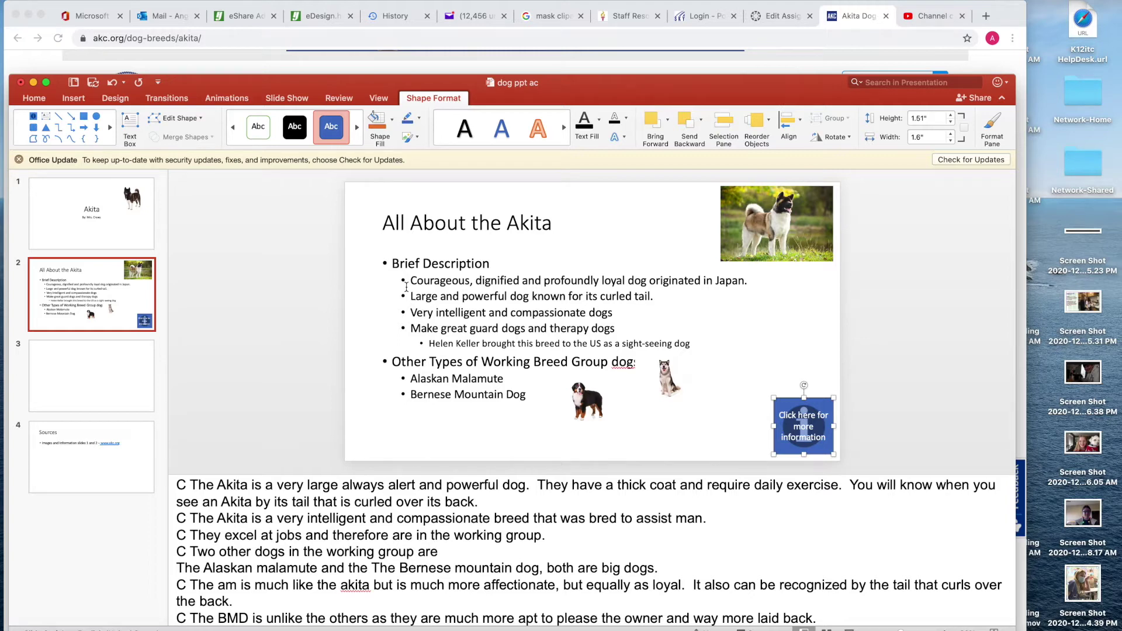
- Apply a Fly In entrance animation to slide 2's bulleted text box
left_click(392, 260)
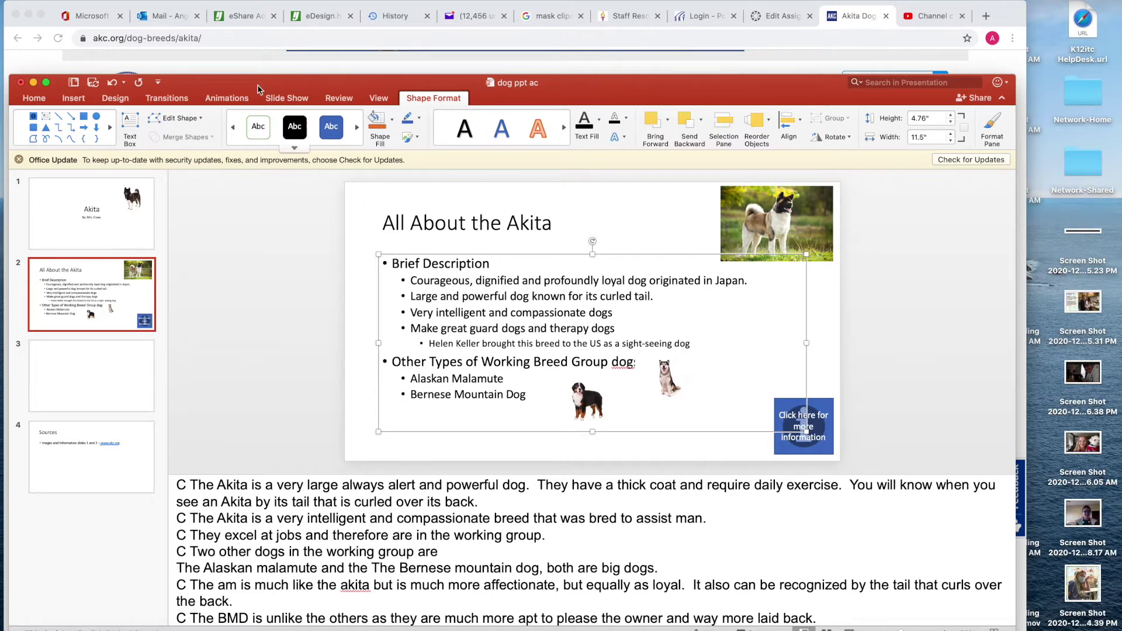
left_click(229, 97)
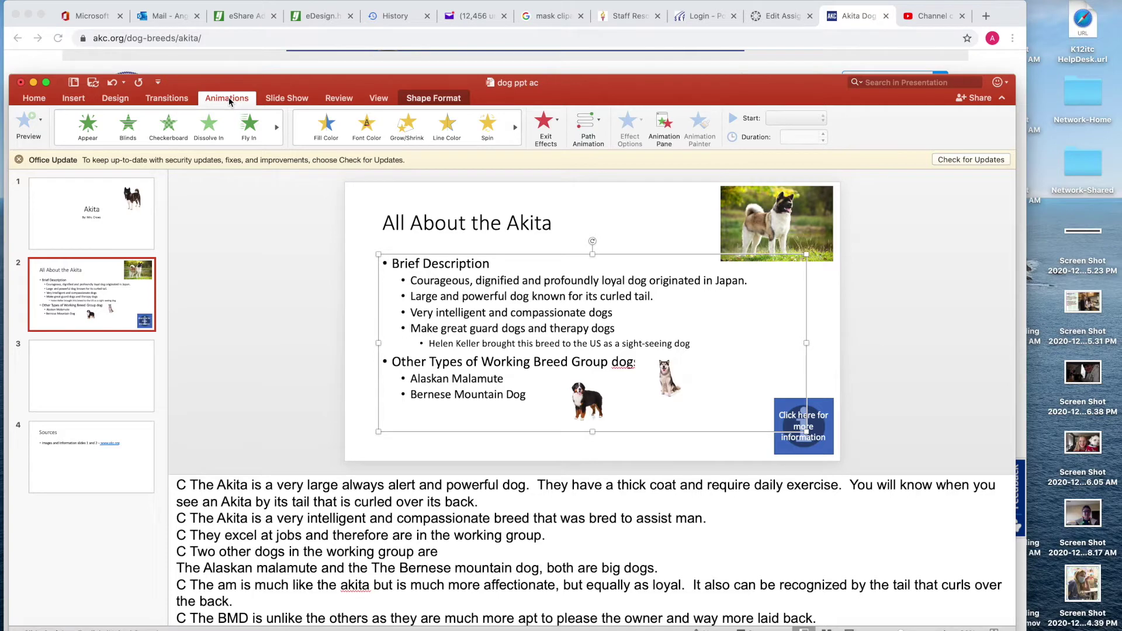
left_click(255, 127)
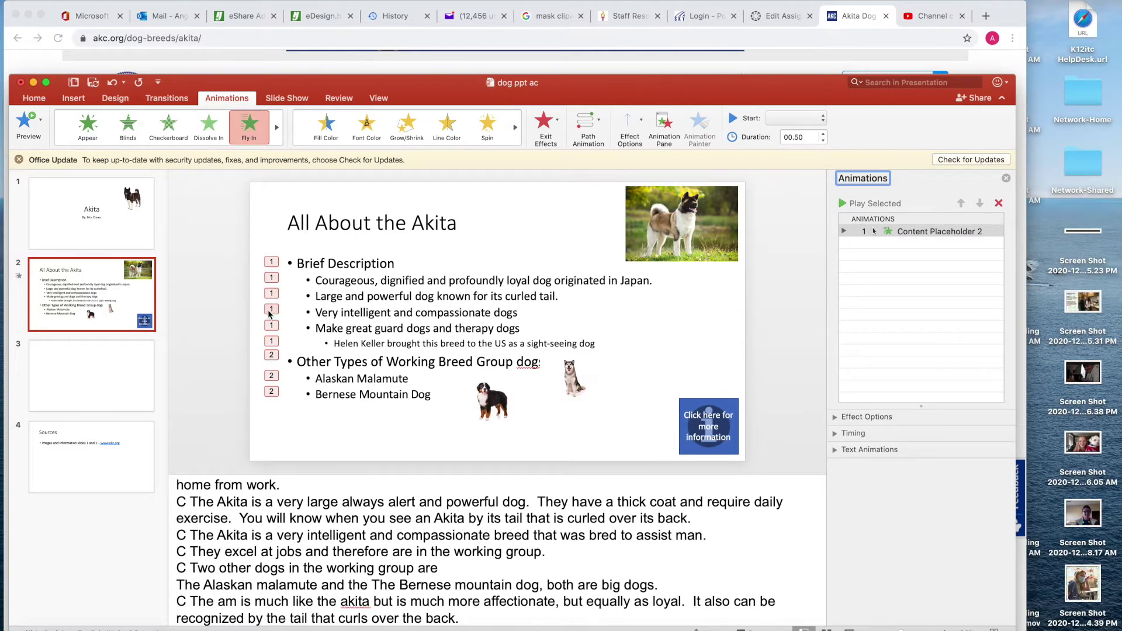
- Expand the bullet animations and set the Large and powerful bullet to start On Click
left_click(271, 263)
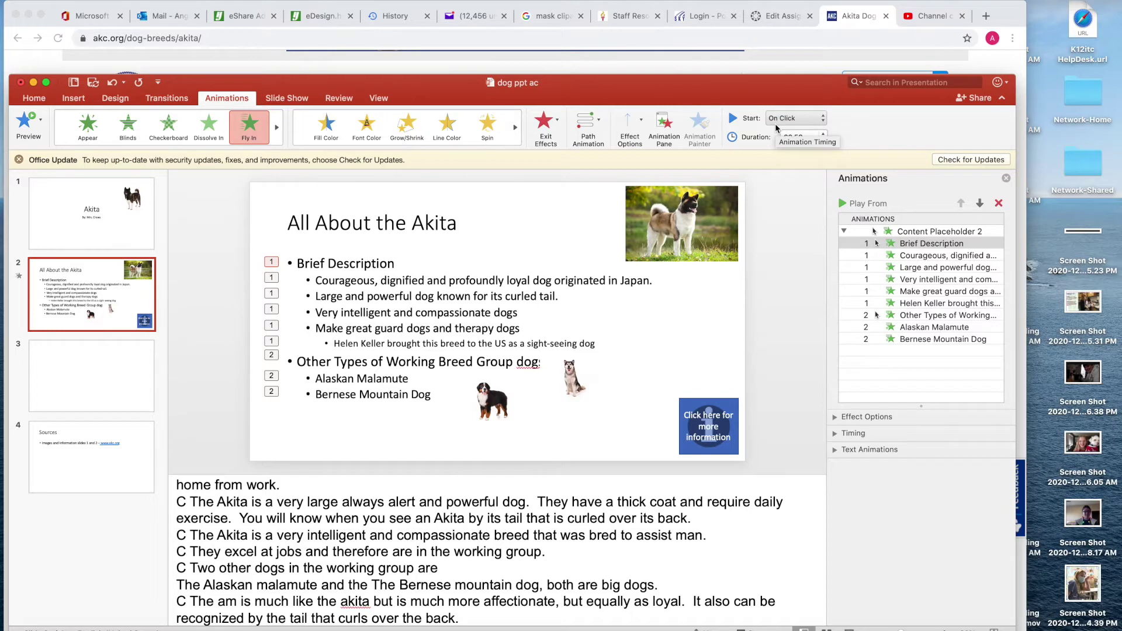
left_click(271, 279)
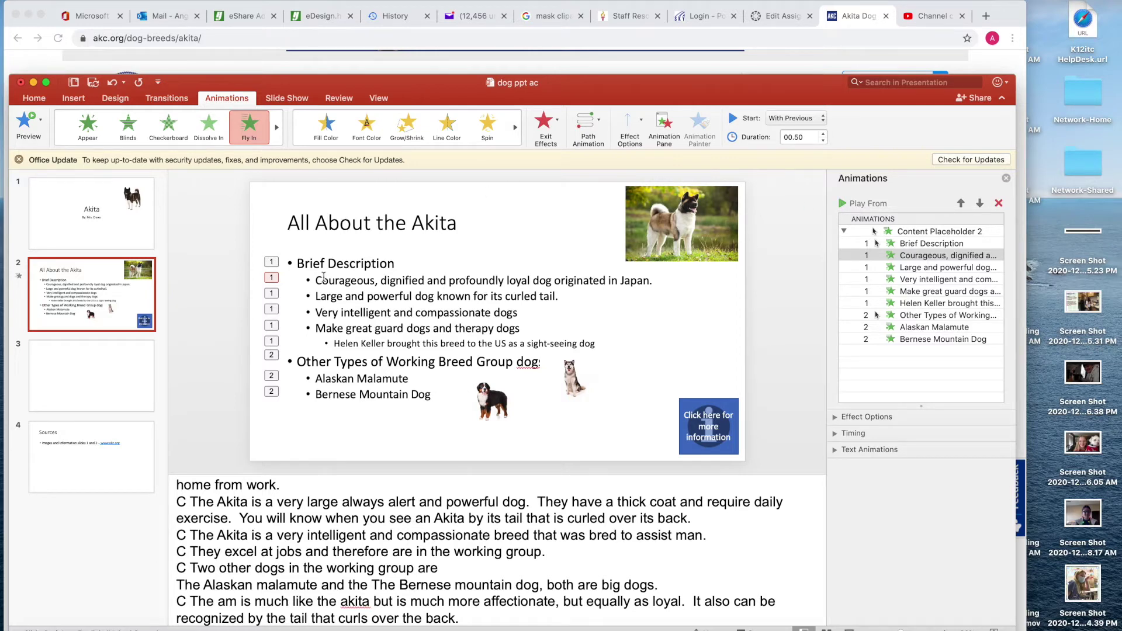
left_click(272, 295)
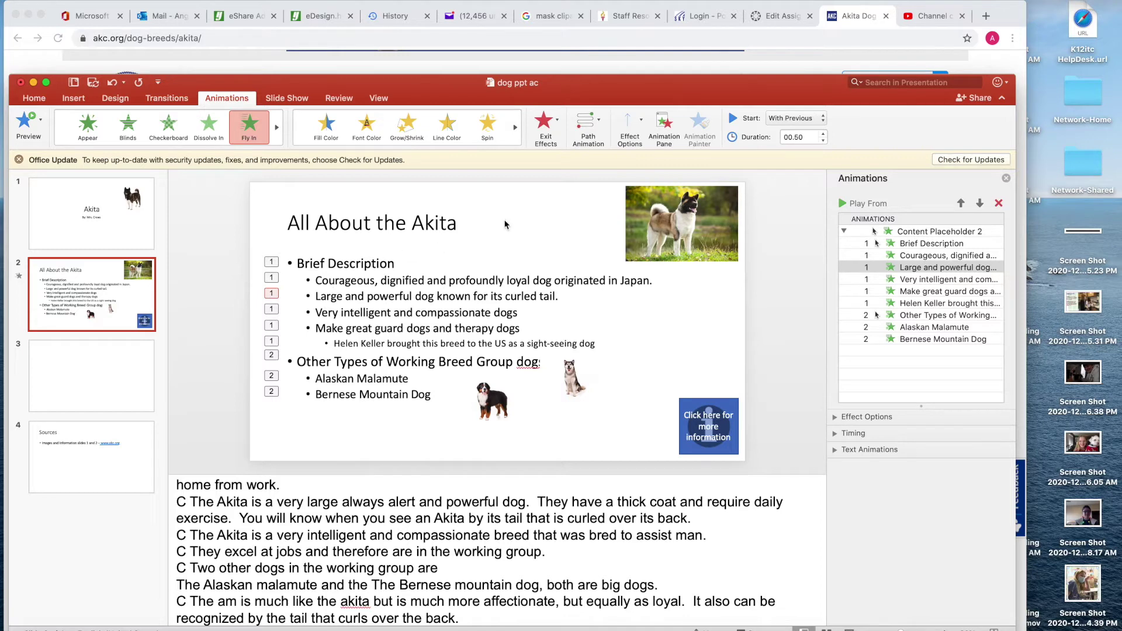
left_click(824, 119)
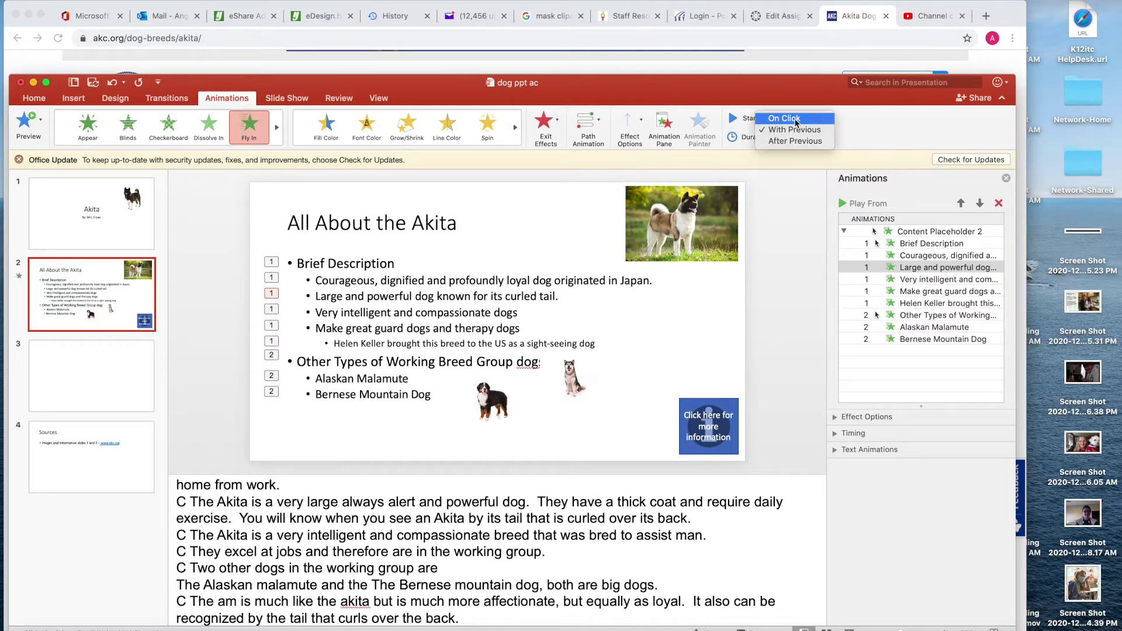
left_click(795, 120)
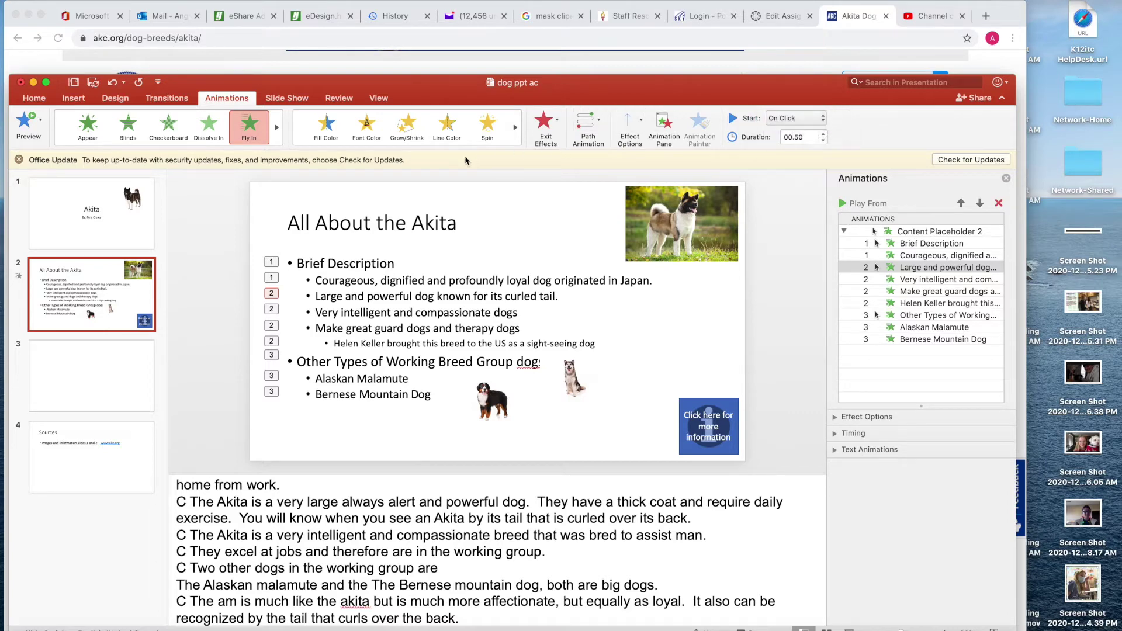
- Set the Very intelligent and Make great guard dogs bullets to start On Click
left_click(272, 309)
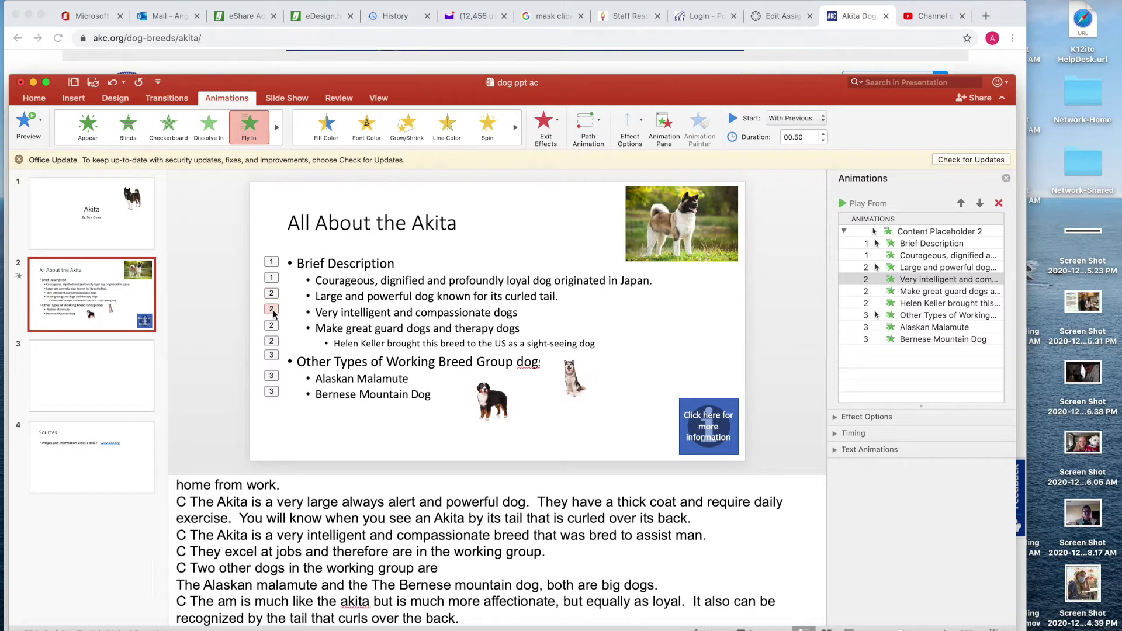
left_click(822, 121)
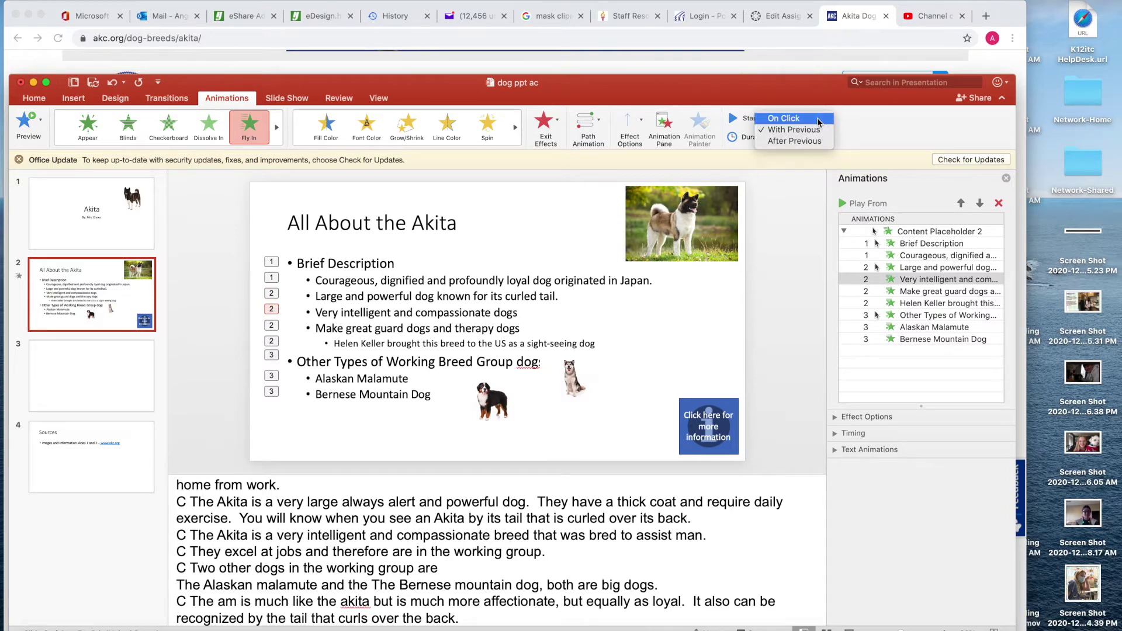
left_click(820, 119)
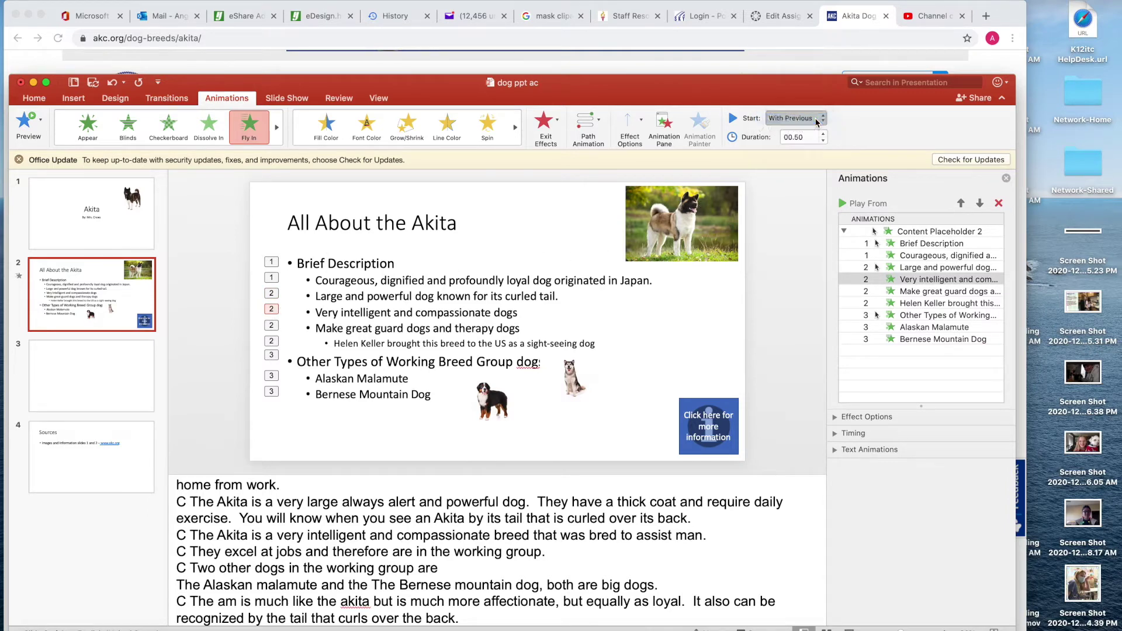
left_click(272, 340)
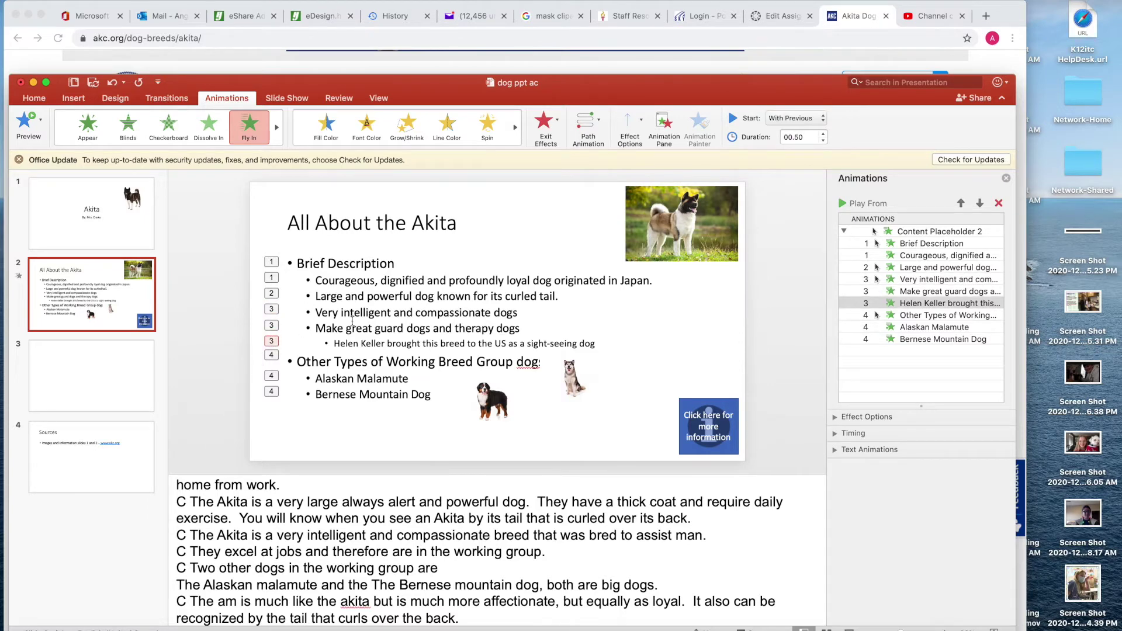
left_click(271, 327)
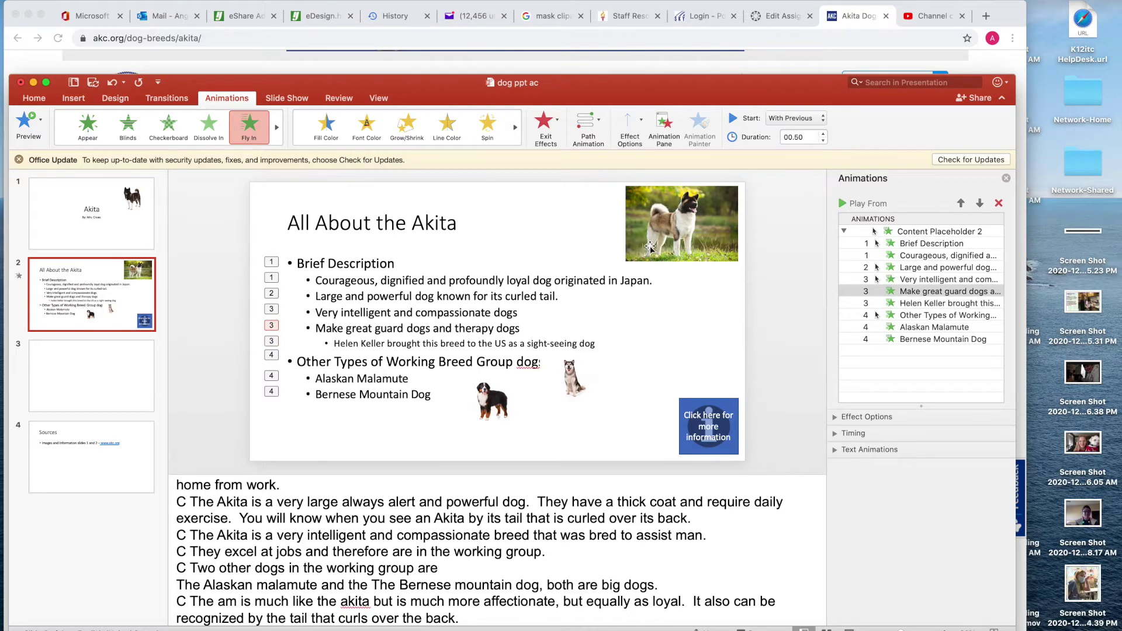
left_click(814, 119)
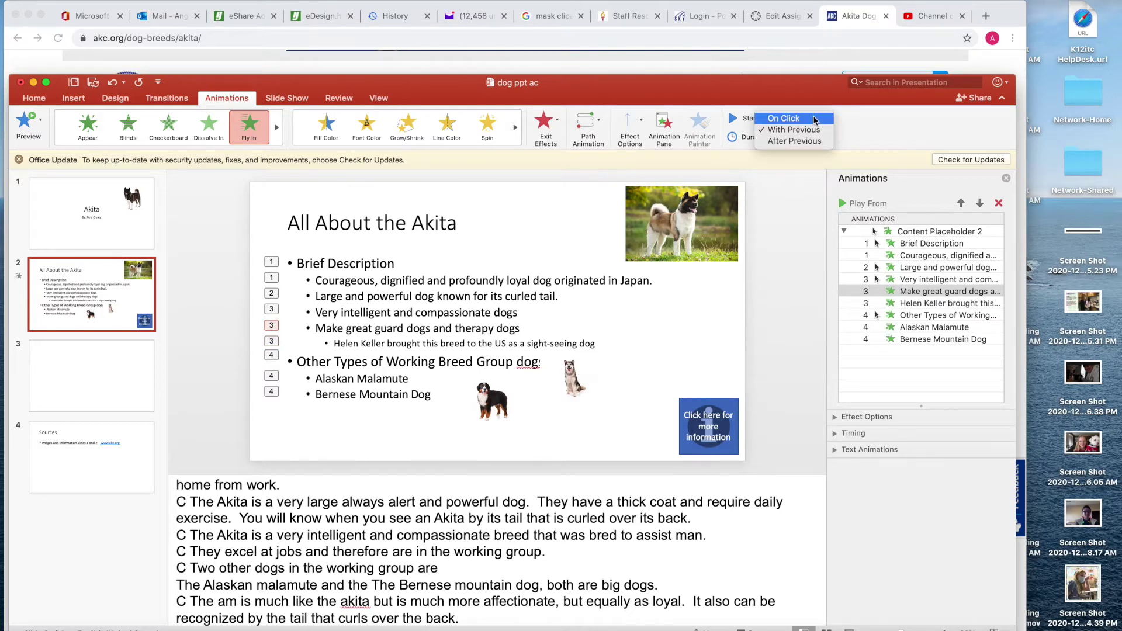
left_click(813, 119)
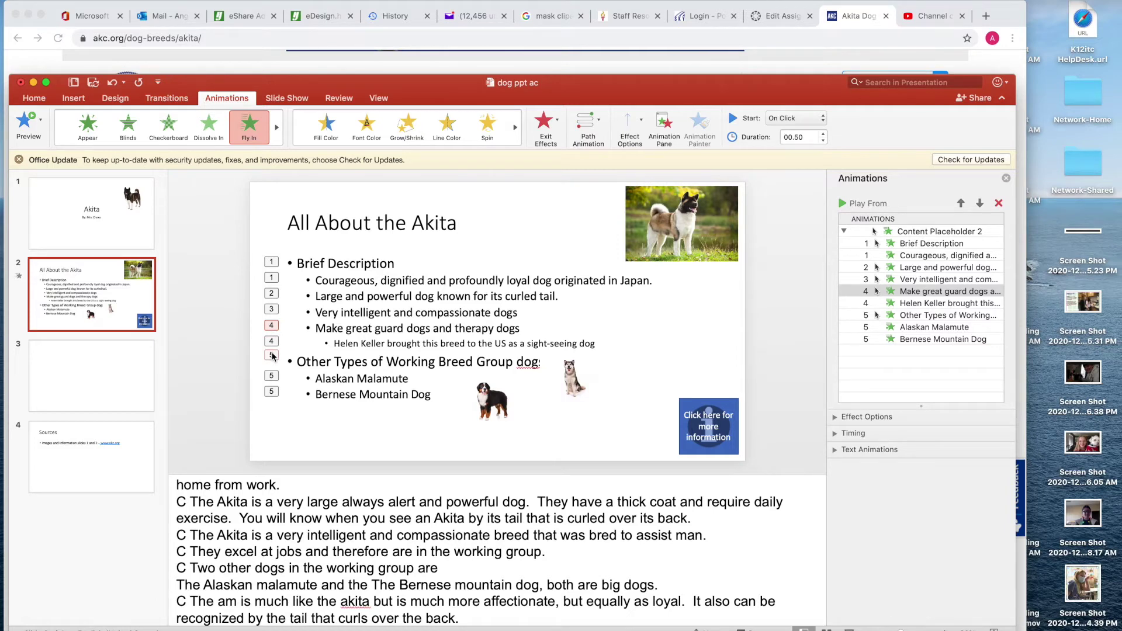
- Set the Bernese Mountain Dog bullet to start On Click, then run slide 2's show
left_click(273, 392)
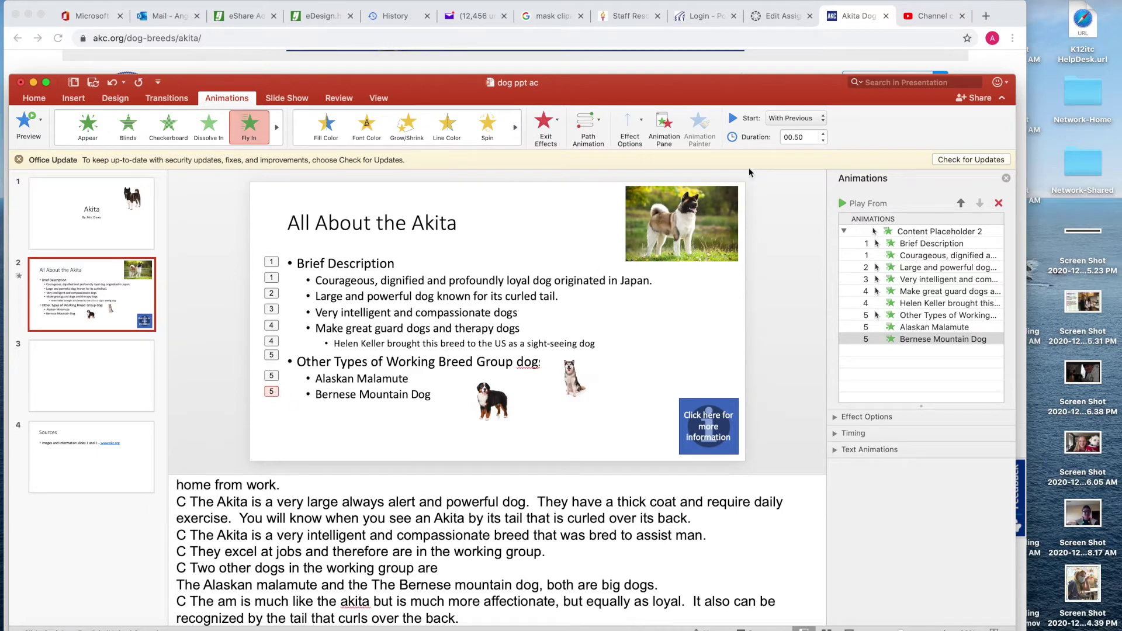
left_click(822, 120)
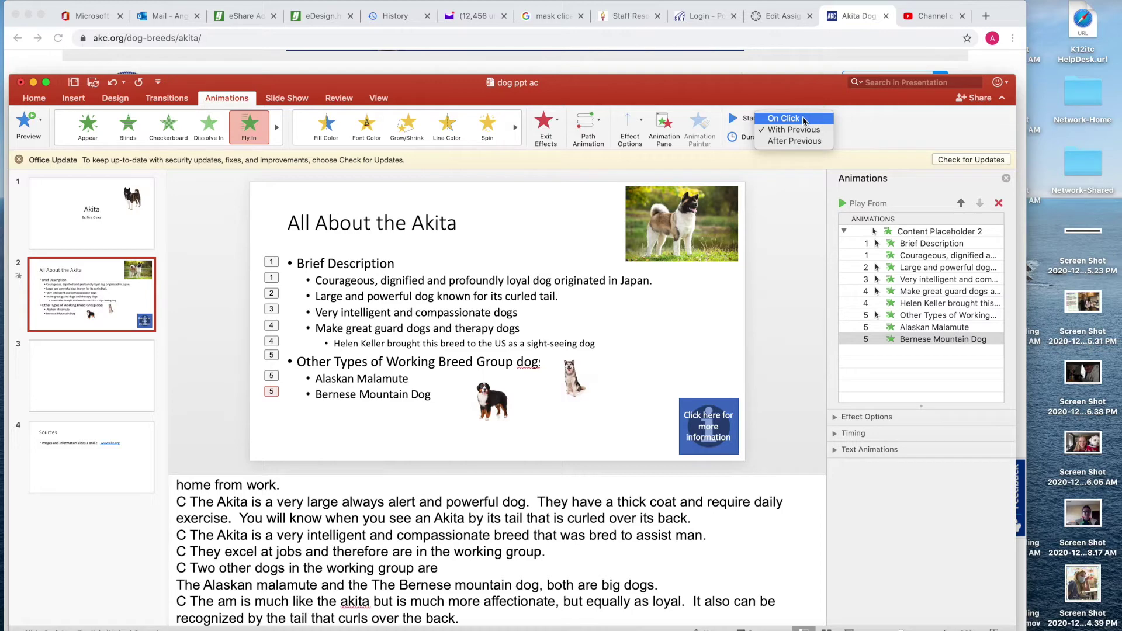
left_click(804, 120)
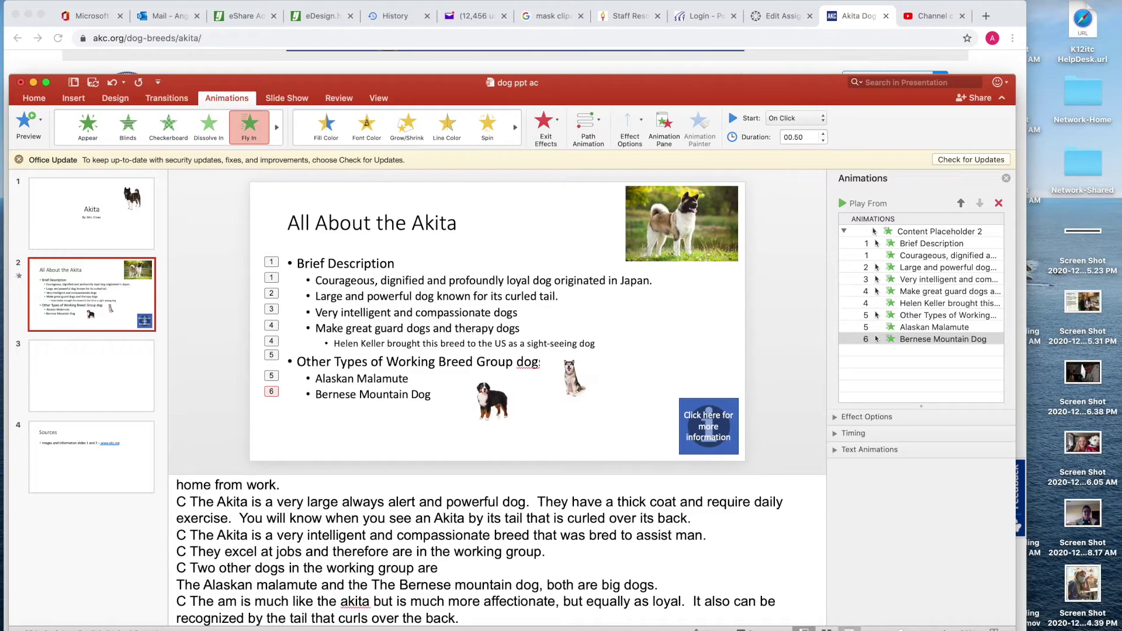
left_click(847, 628)
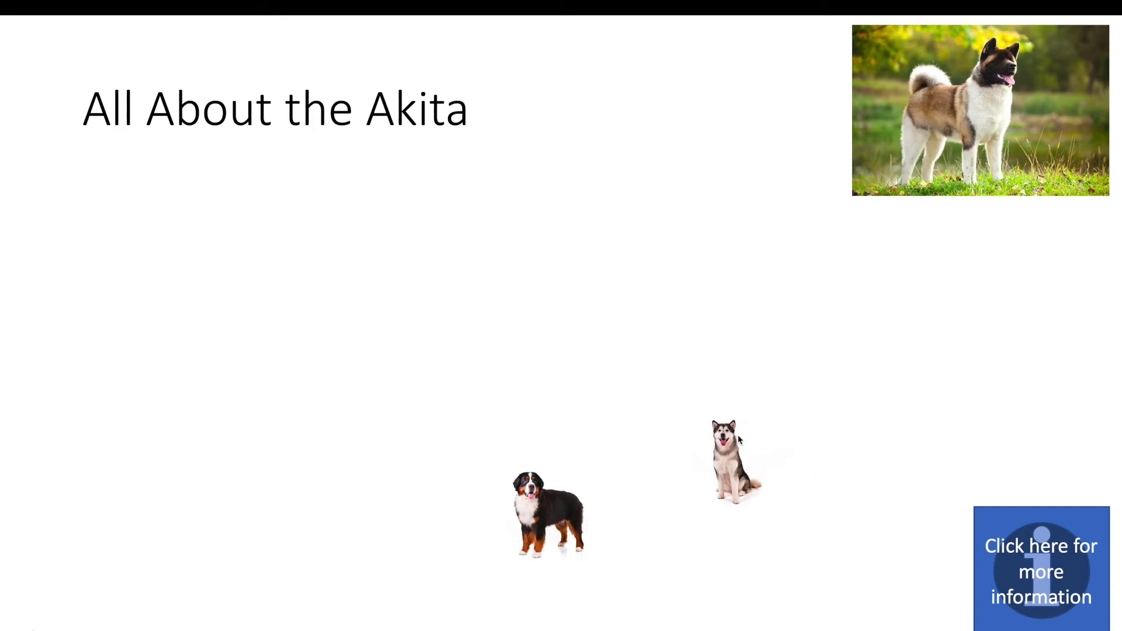
- Advance through slide 2's bullet animations in the show and exit back to editing
left_click(290, 386)
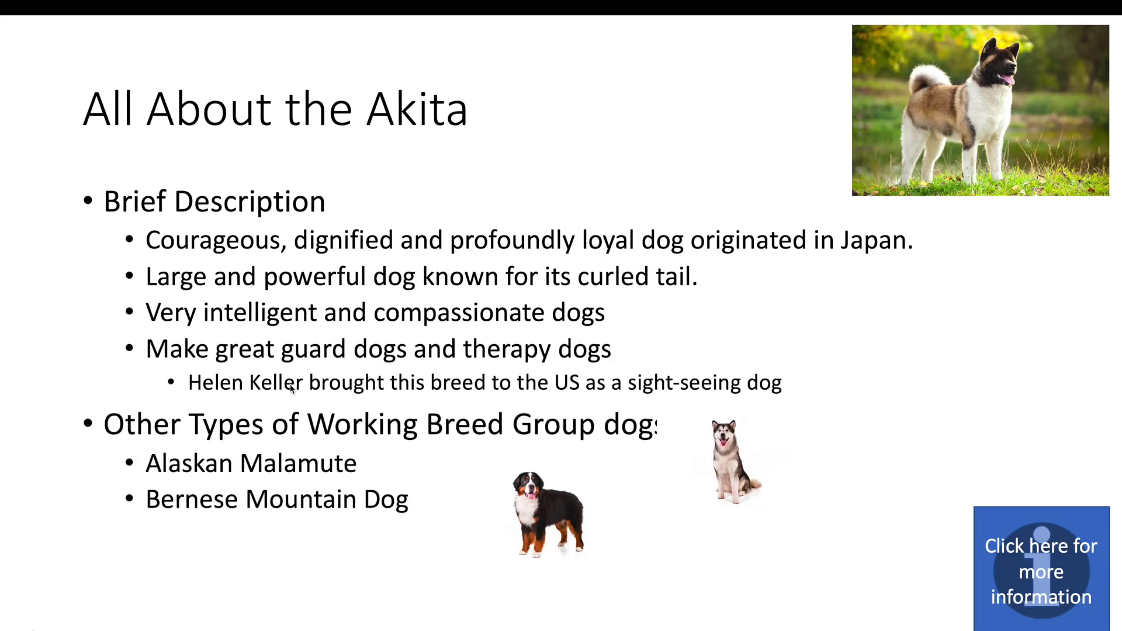
left_click(291, 387)
left_click(290, 386)
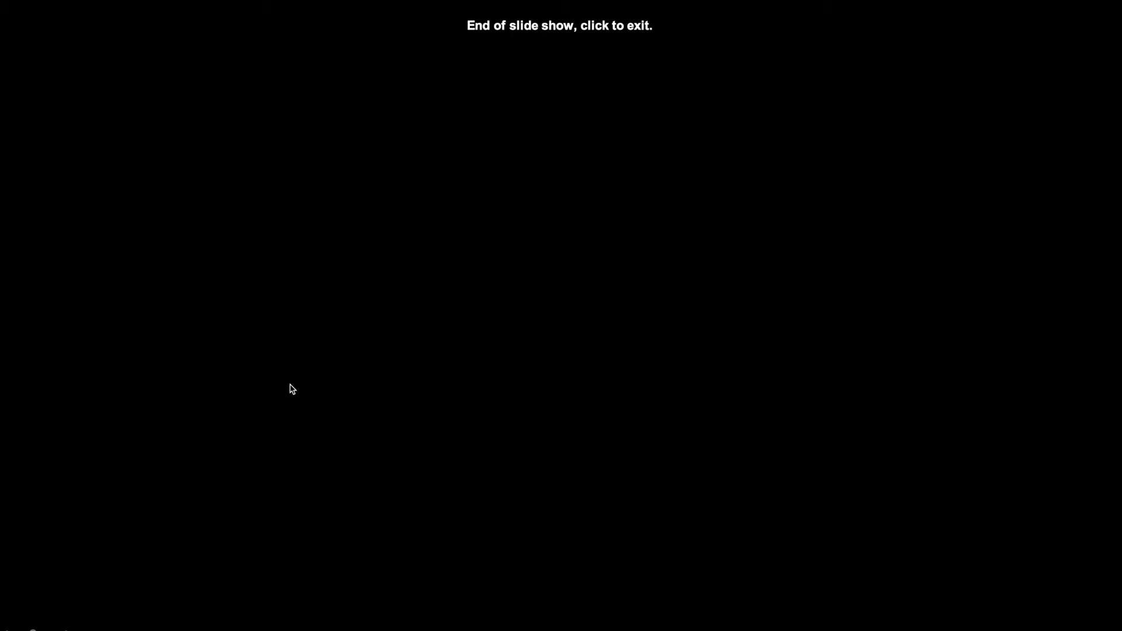
left_click(292, 389)
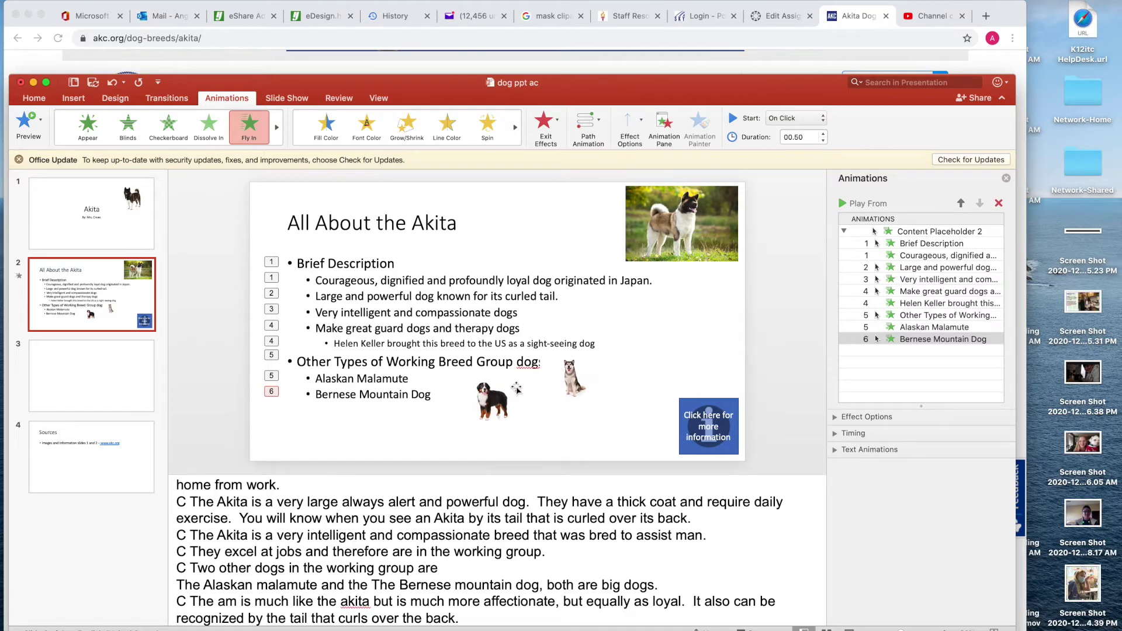
- Give the grey-and-white dog picture a Fly In entrance, moved one step earlier in order
left_click(572, 379)
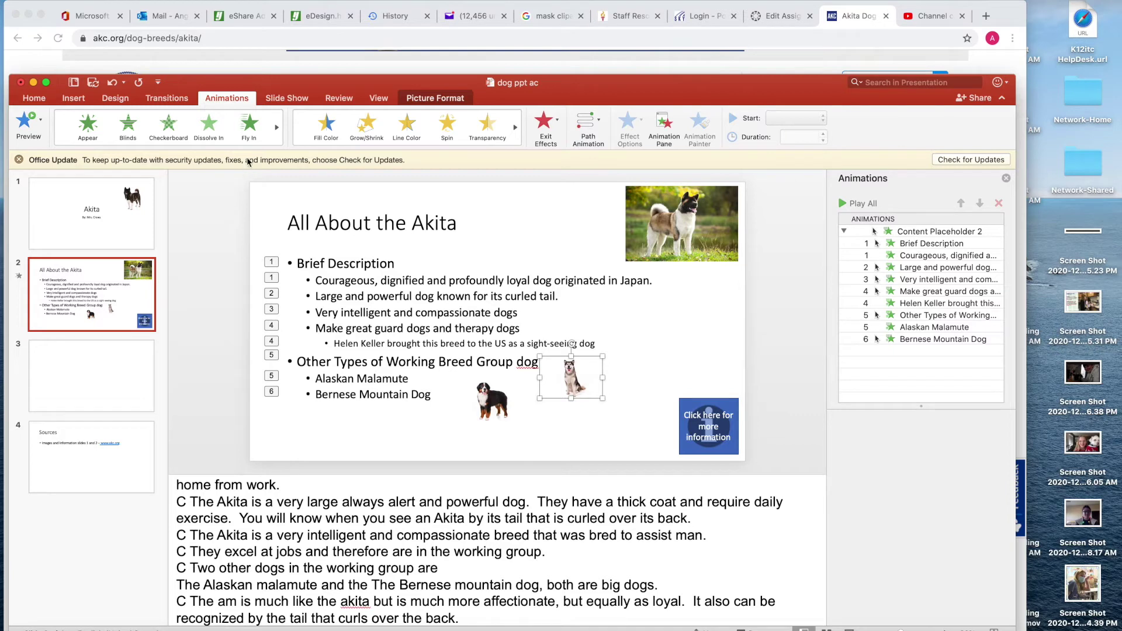
left_click(250, 133)
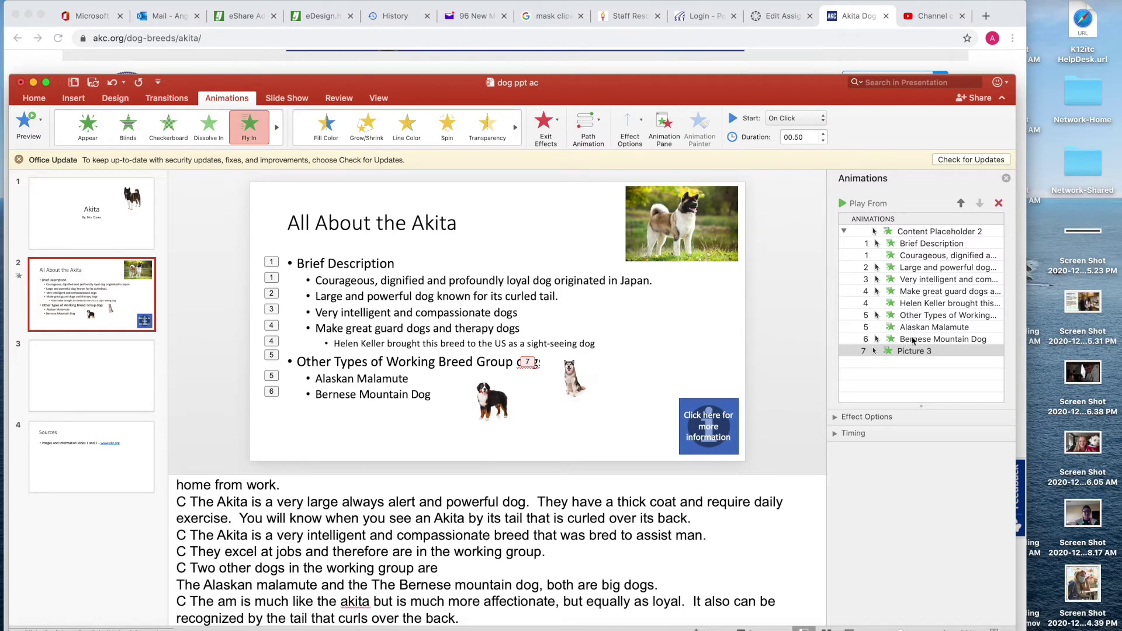
left_click(963, 201)
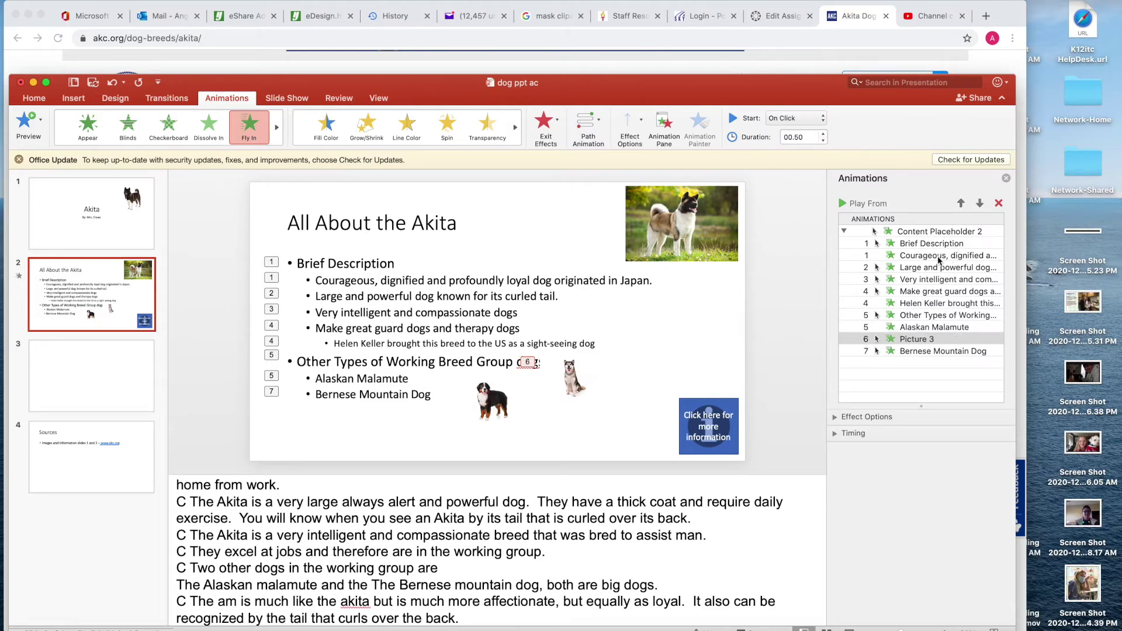
- Set Picture 3's animation to start With Previous, flying in with the Alaskan Malamute bullet
left_click(908, 341)
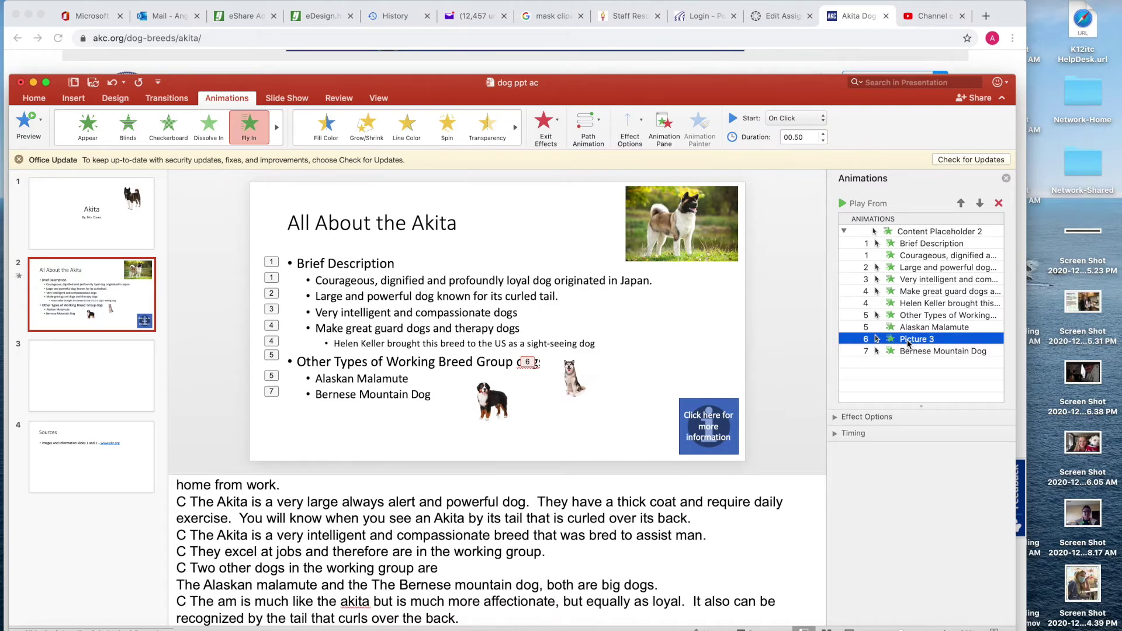
left_click(823, 119)
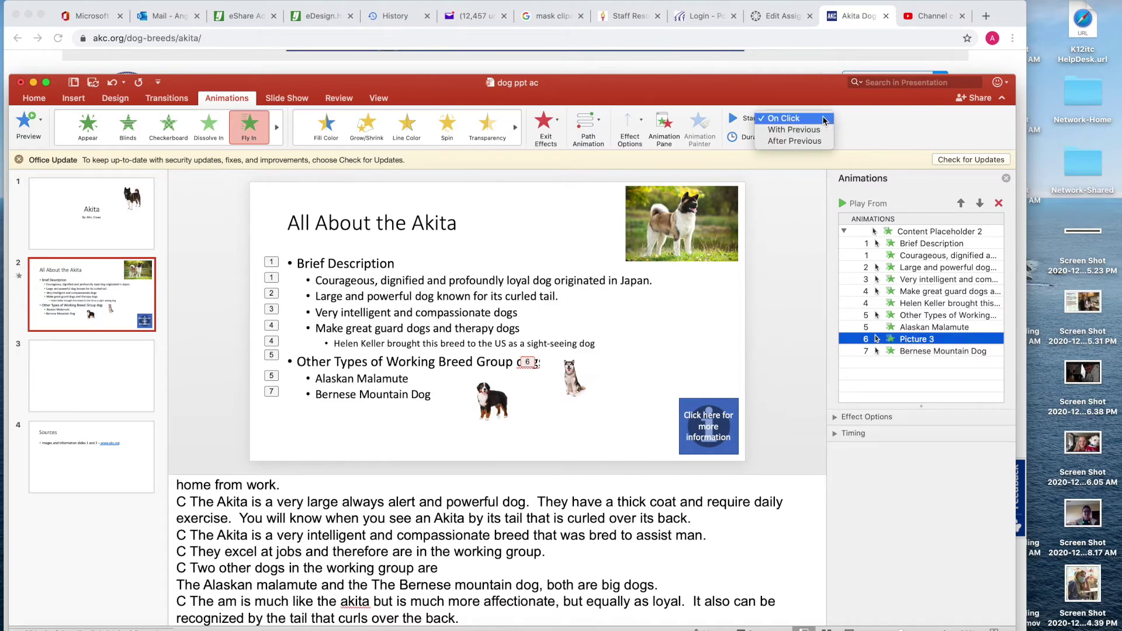
left_click(793, 130)
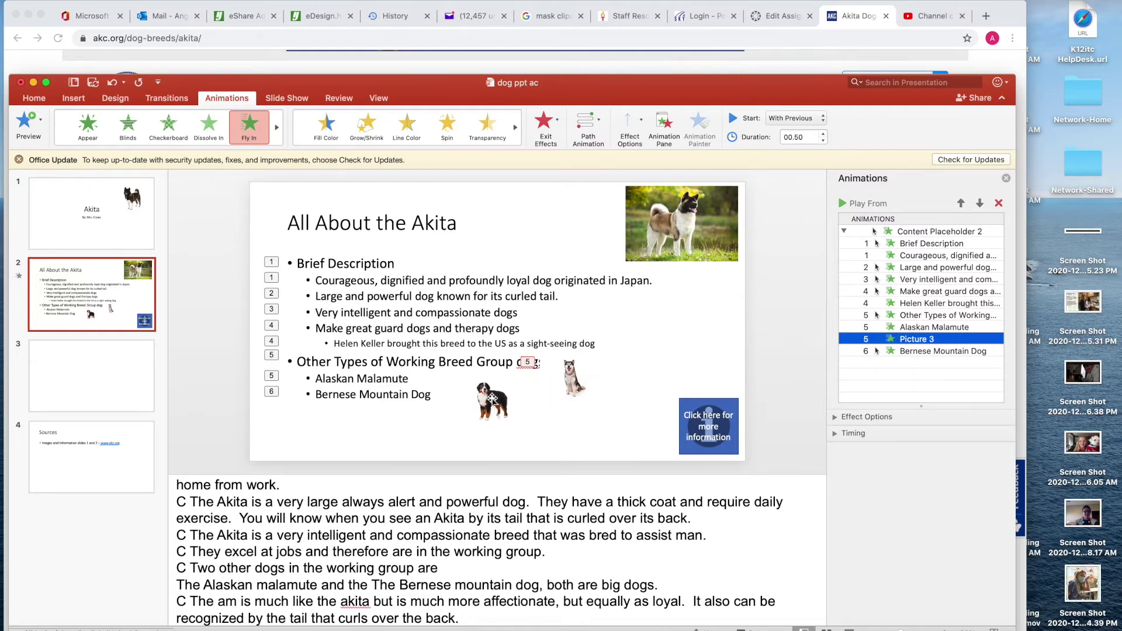
left_click(492, 398)
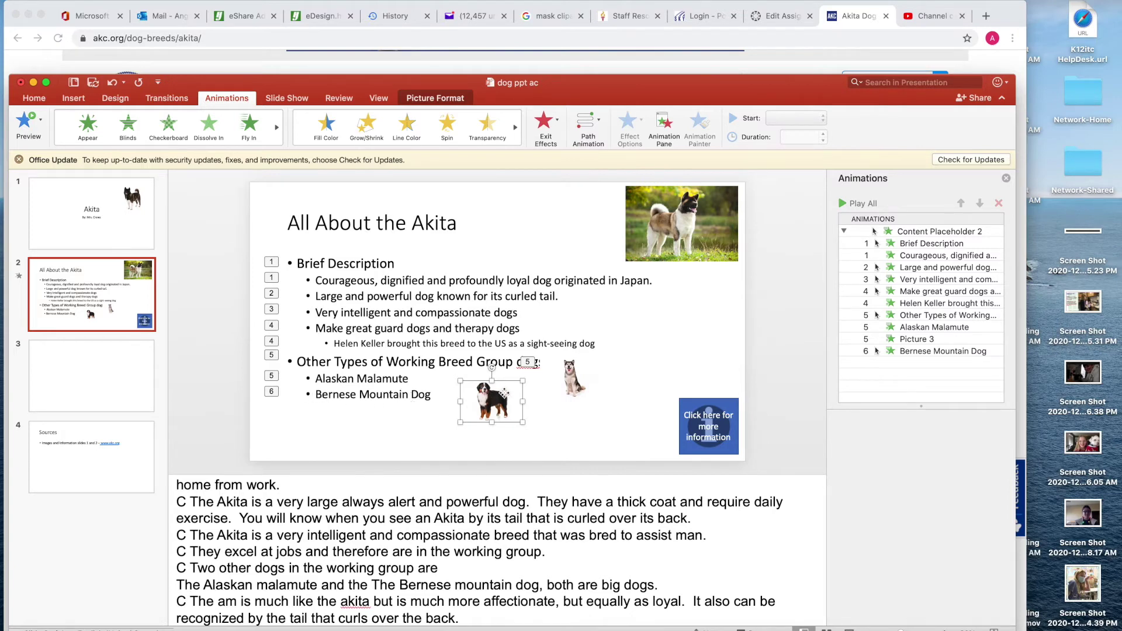
- Give the Bernese dog picture a Fly In entrance animation
left_click(168, 124)
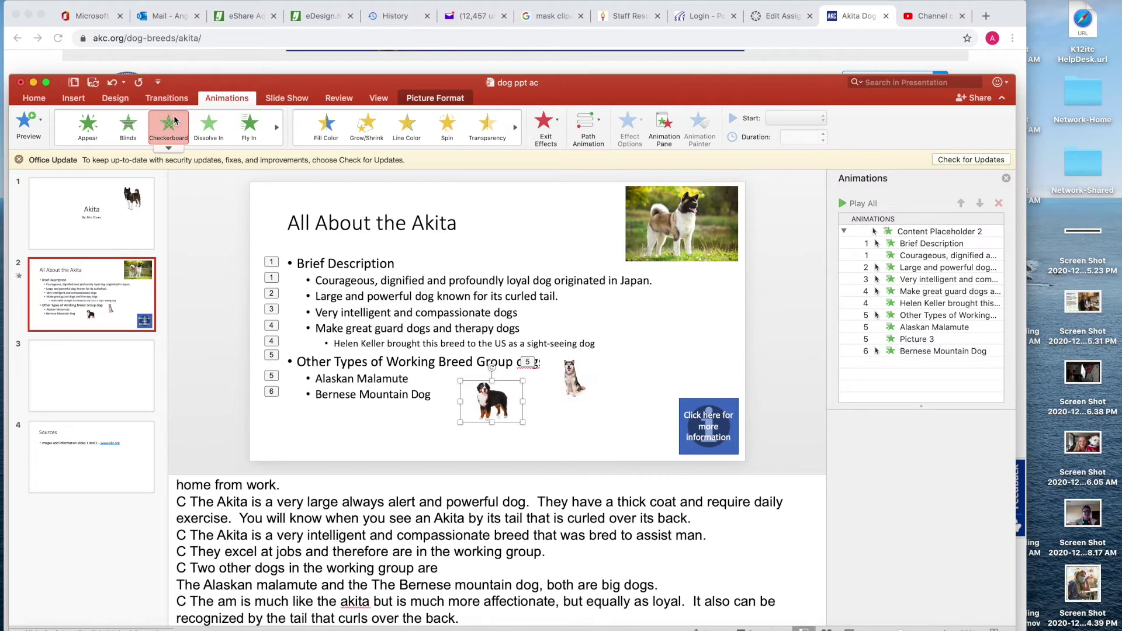
left_click(248, 125)
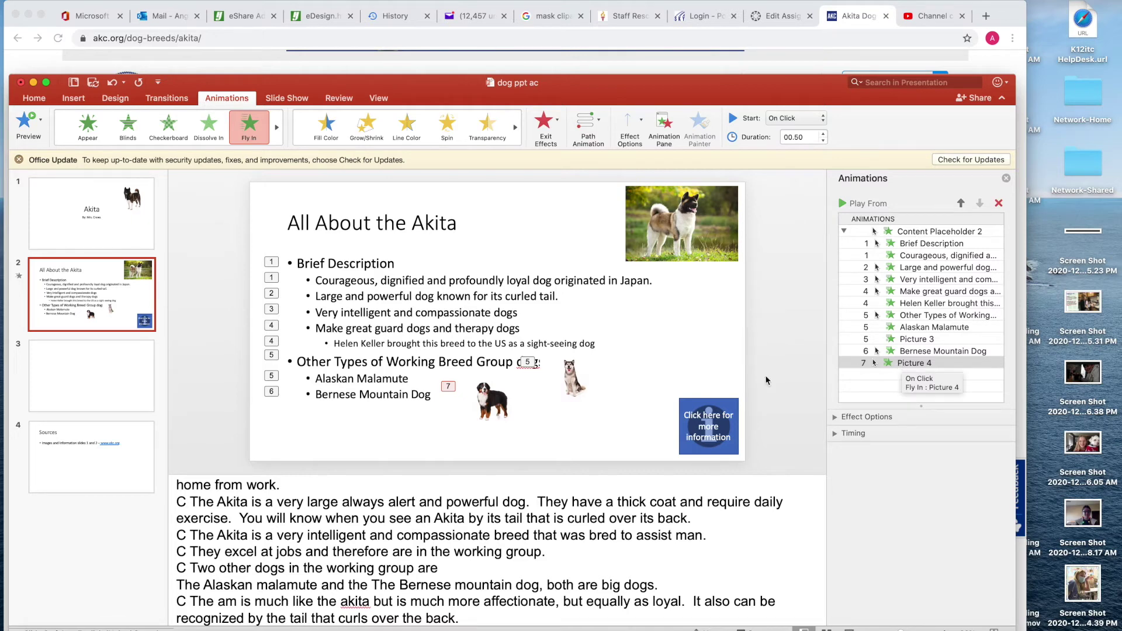
left_click(492, 402)
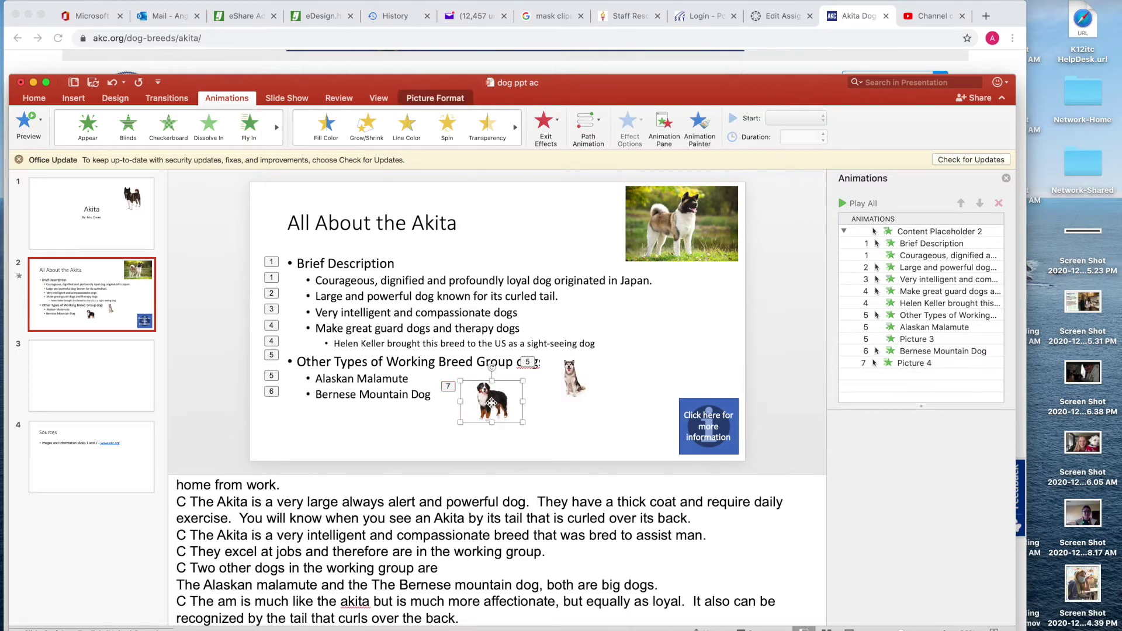
- Set the Picture 4 animation to start With Previous, alongside the Bernese Mountain Dog bullet
left_click(452, 388)
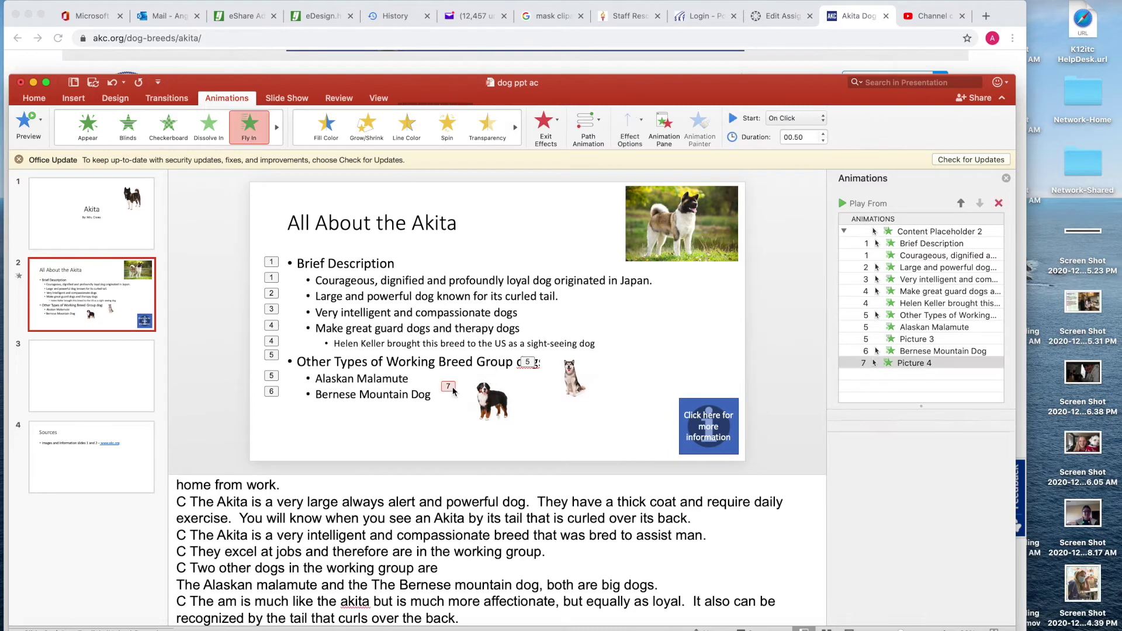
left_click(821, 119)
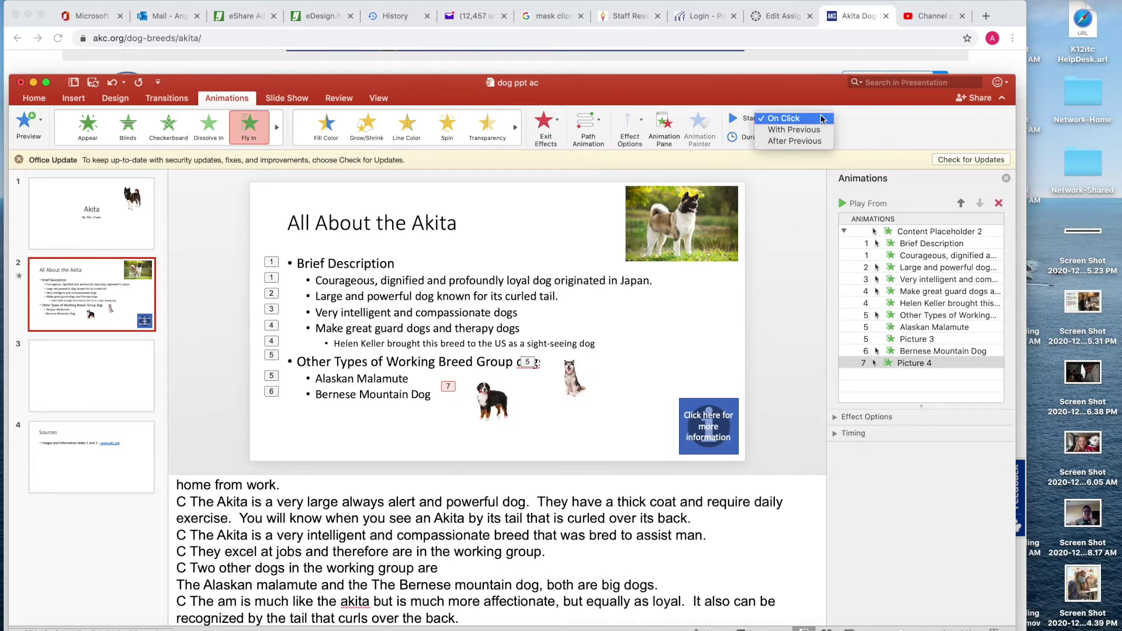
left_click(816, 130)
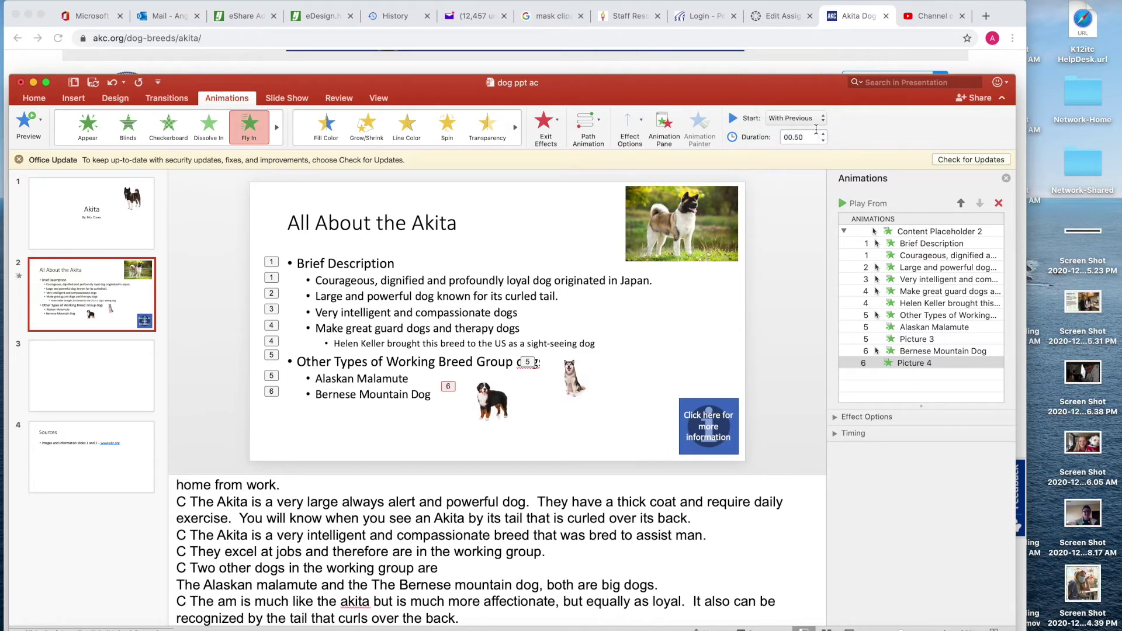